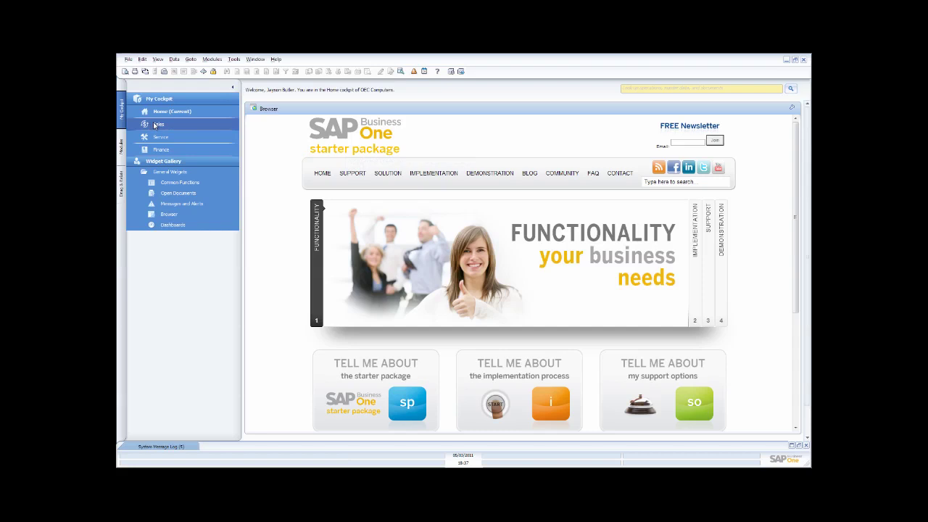
- Open the Sales cockpit and refresh its Open Documents widget
left_click(154, 126)
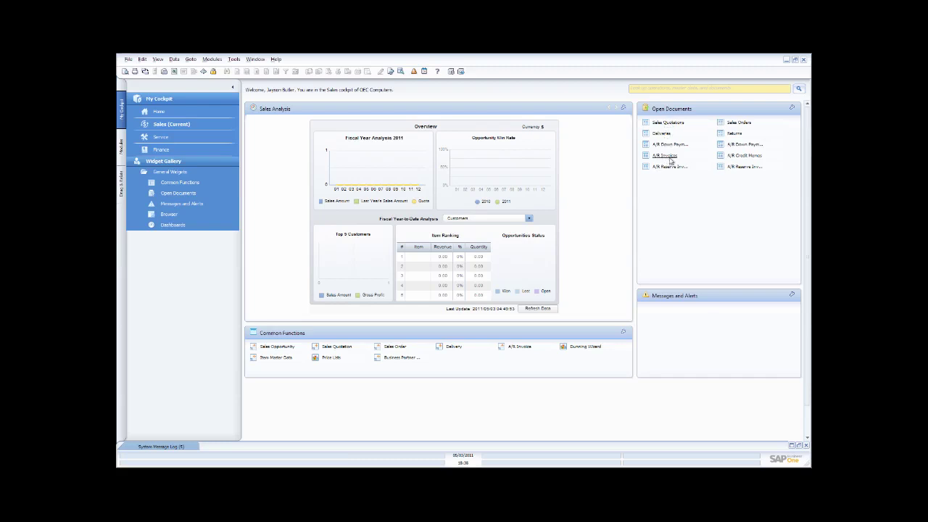
left_click(793, 110)
left_click(774, 130)
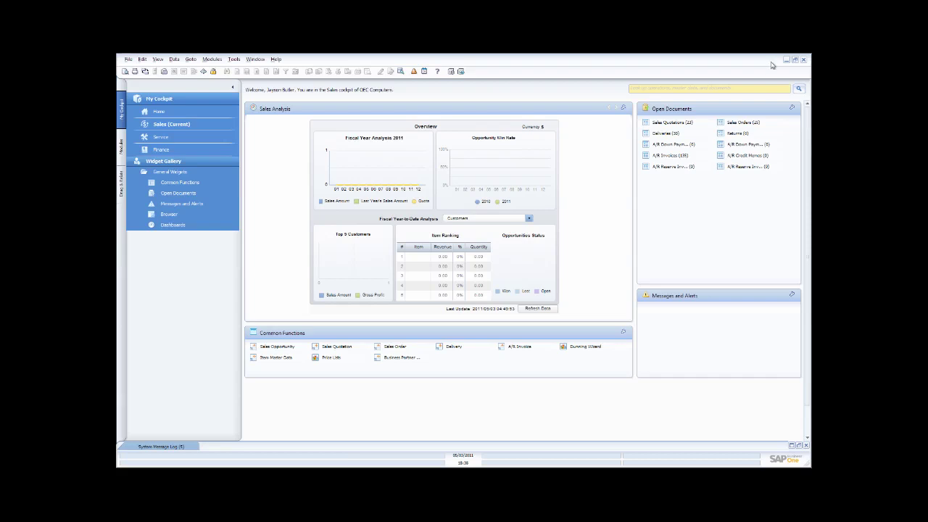
- List the open sales quotations and sort them by due date, then by net amount with the largest first
left_click(671, 125)
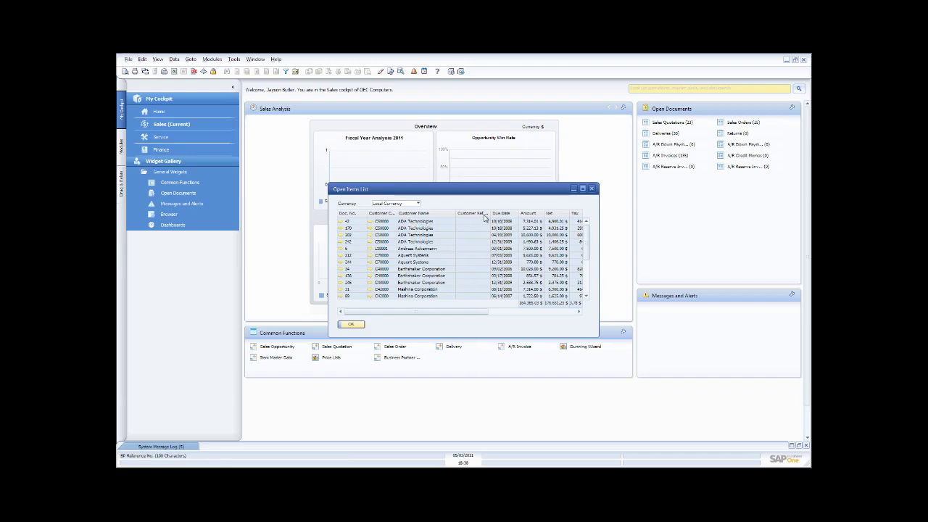
left_click(508, 215)
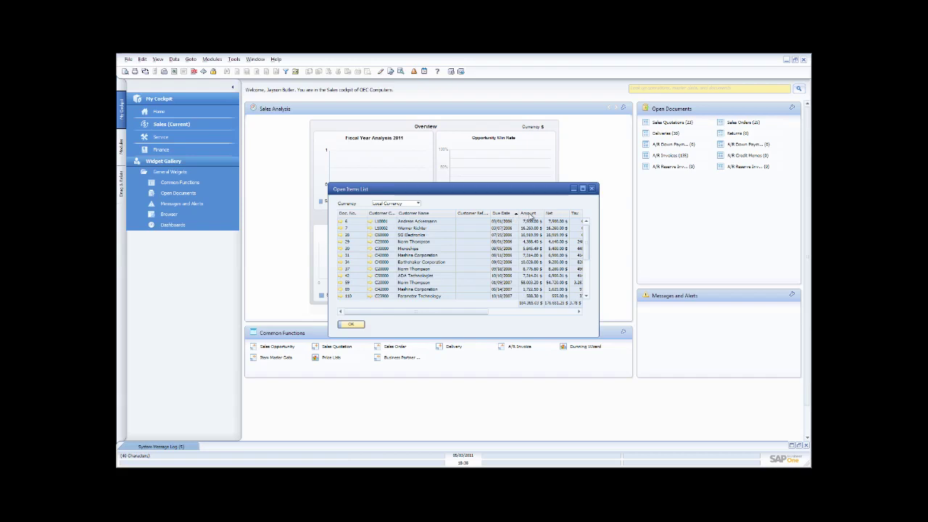
left_click(530, 214)
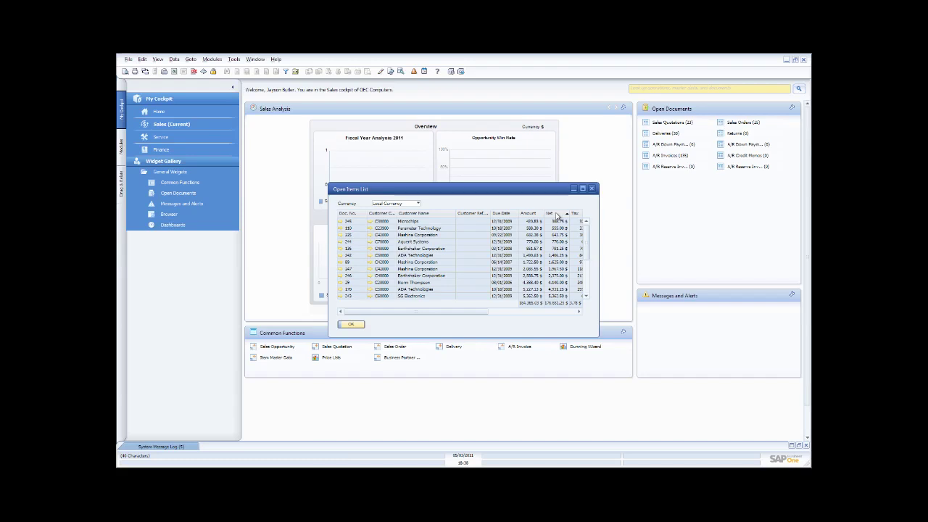
left_click(557, 214)
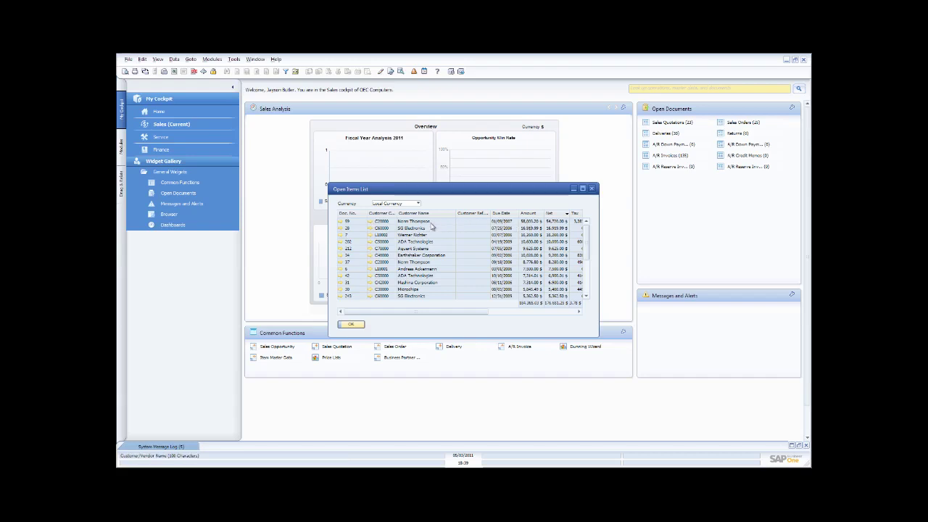
- Open the quotation with the highest net amount and bring up its customer's business partner master data
left_click(340, 222)
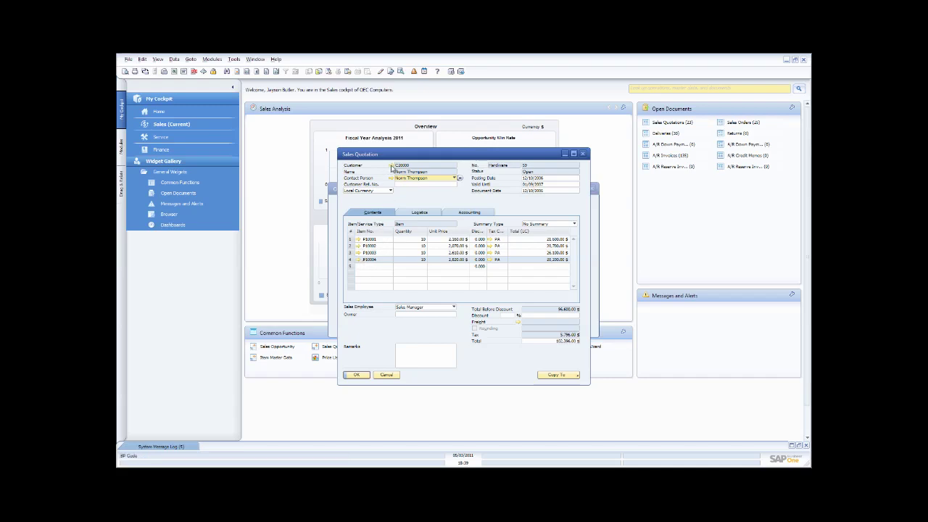
right_click(392, 168)
left_click(389, 165)
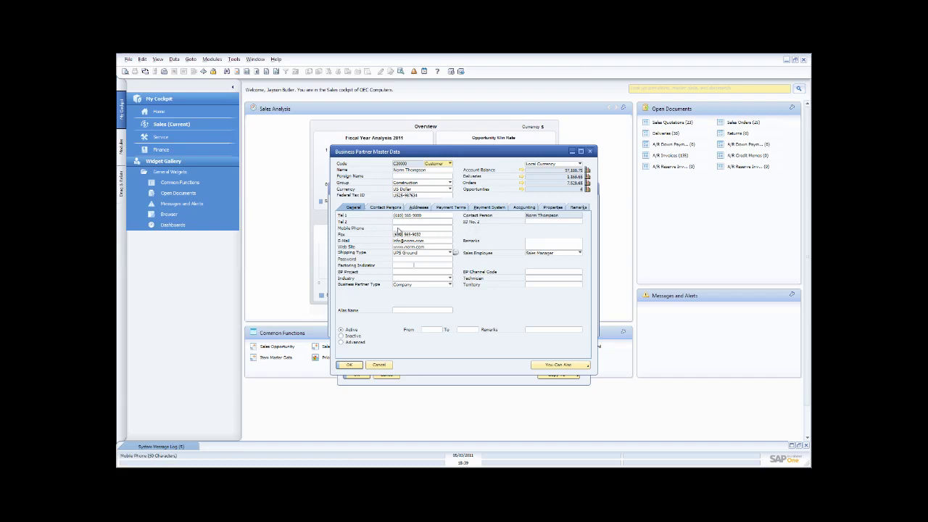
- Review the customer's contact persons, addresses, payment terms and accounting details
left_click(388, 208)
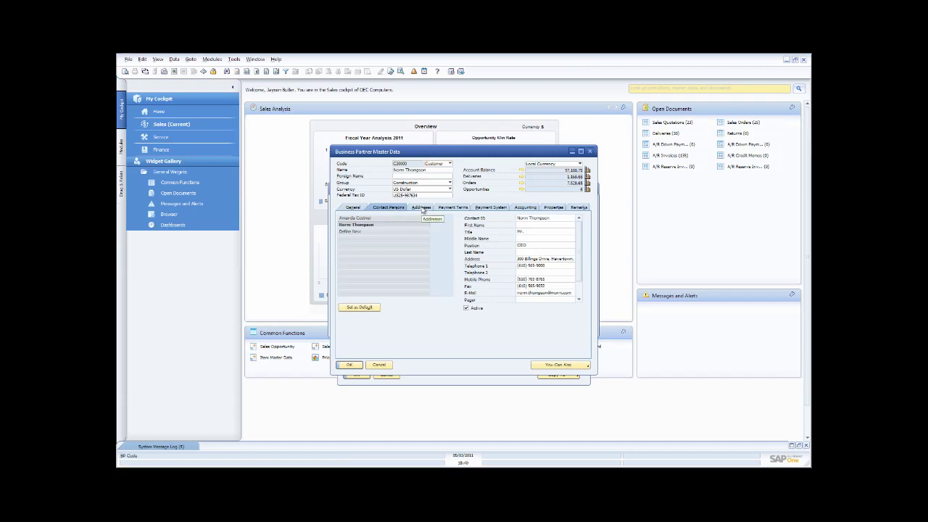
left_click(422, 208)
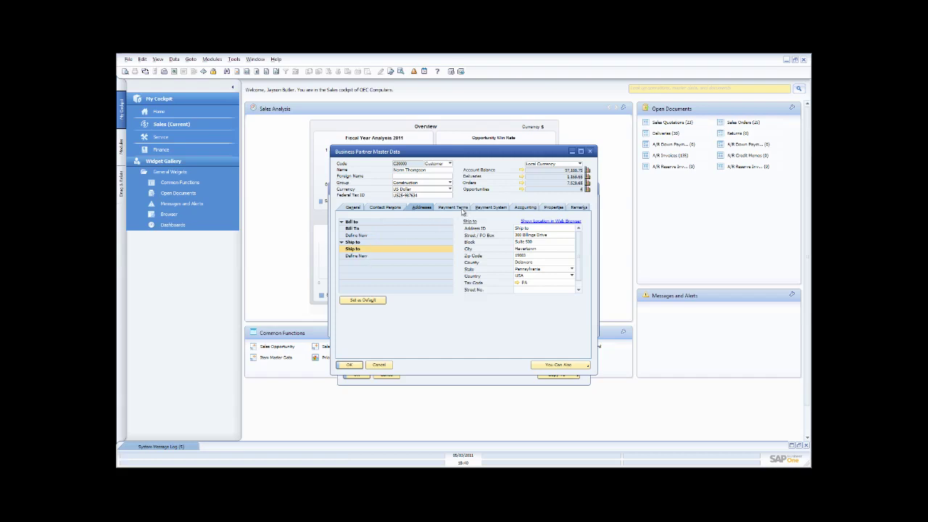
left_click(466, 210)
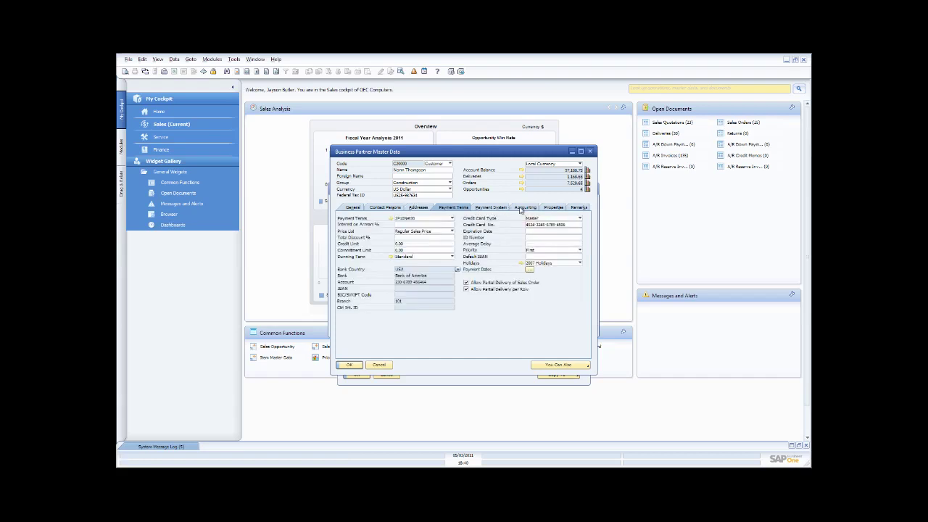
left_click(526, 209)
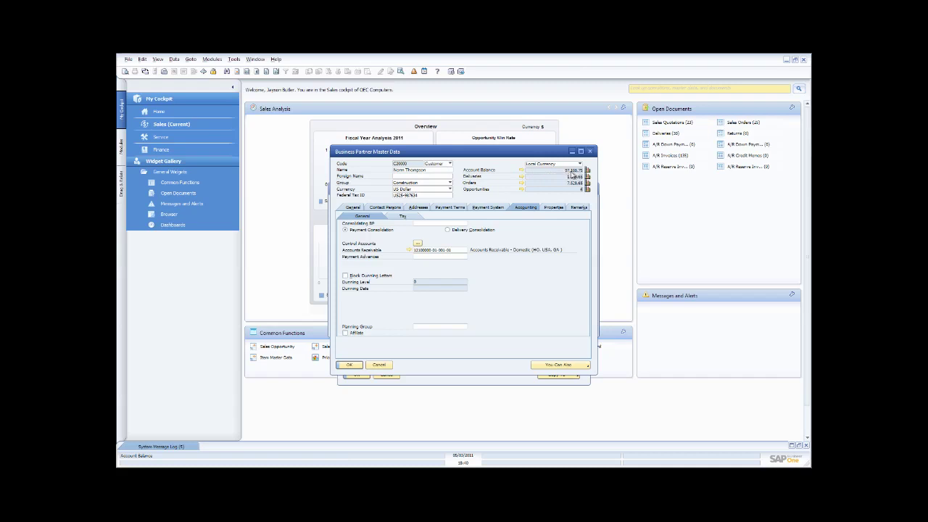
- Examine the customer's account balance transactions with the posting date, last transactions and unreconciled-only filters turned off
left_click(520, 170)
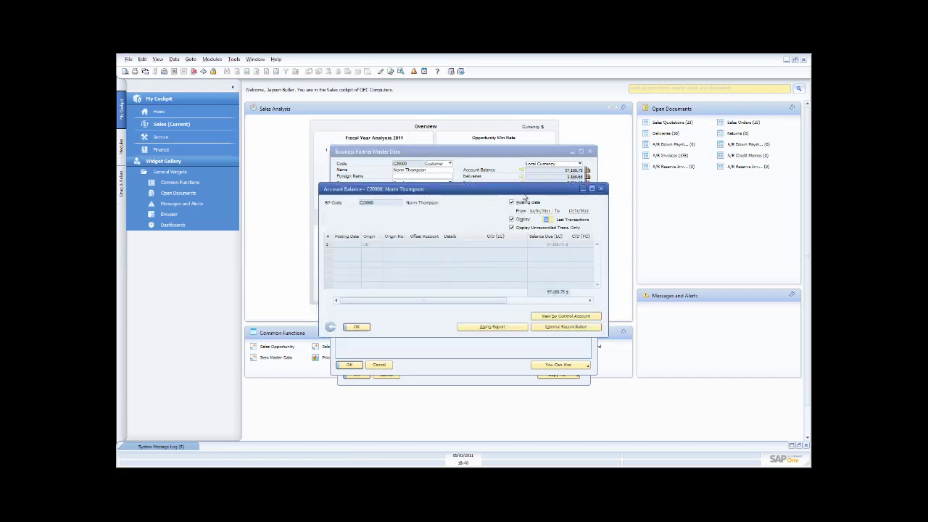
left_click(512, 228)
left_click(512, 219)
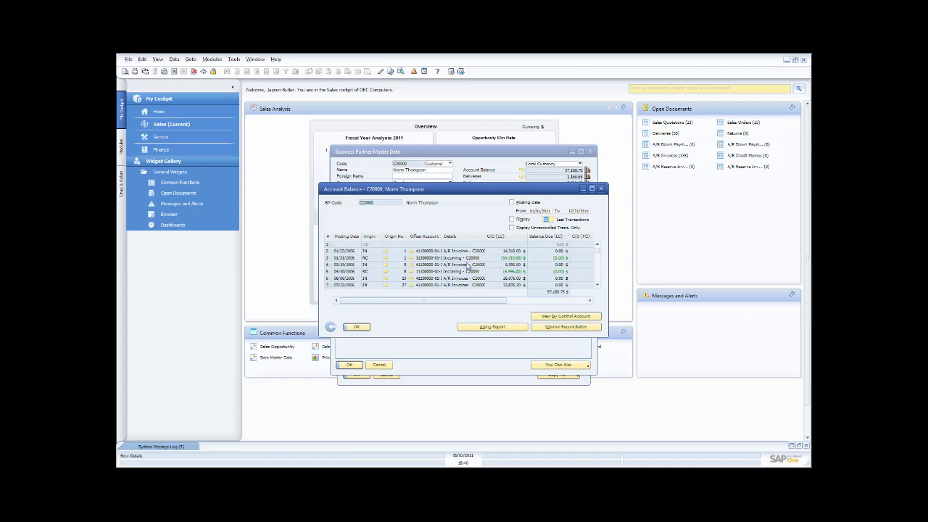
scroll(468, 266, "down", 1)
scroll(468, 267, "down", 2)
scroll(468, 267, "down", 2)
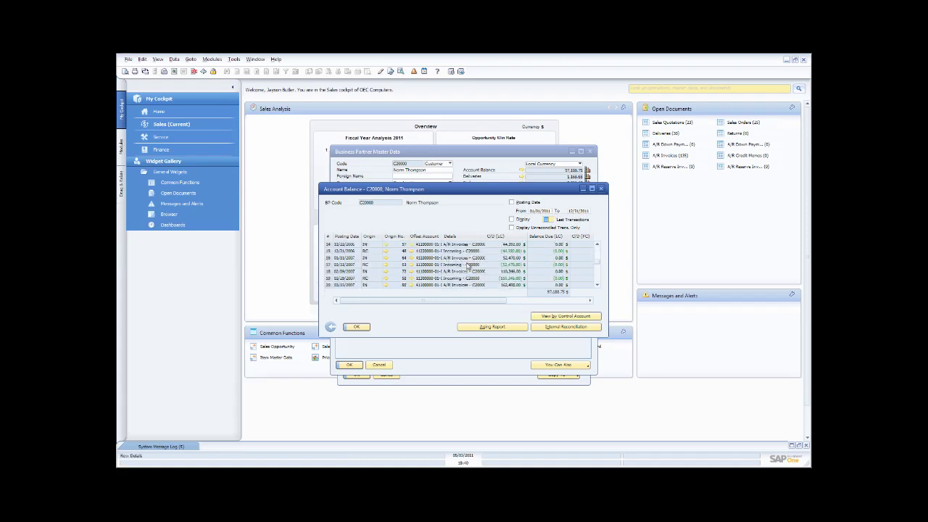
scroll(467, 267, "down", 2)
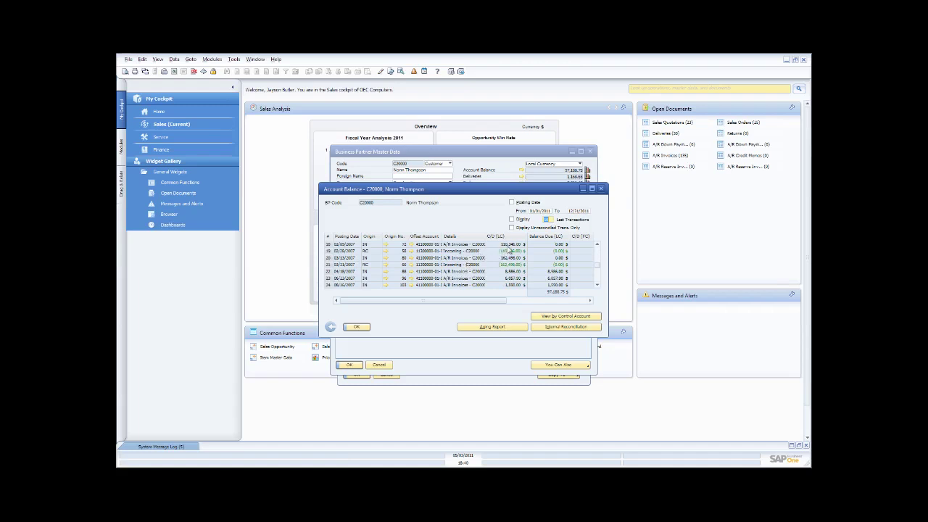
- Close the account balance, customer record, quotation and open items list to return to the Sales cockpit
left_click(358, 327)
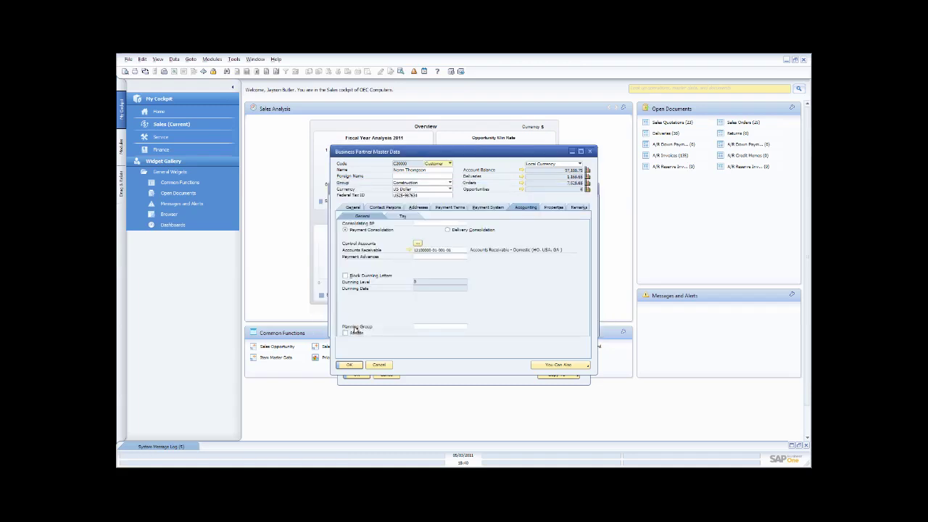
left_click(351, 365)
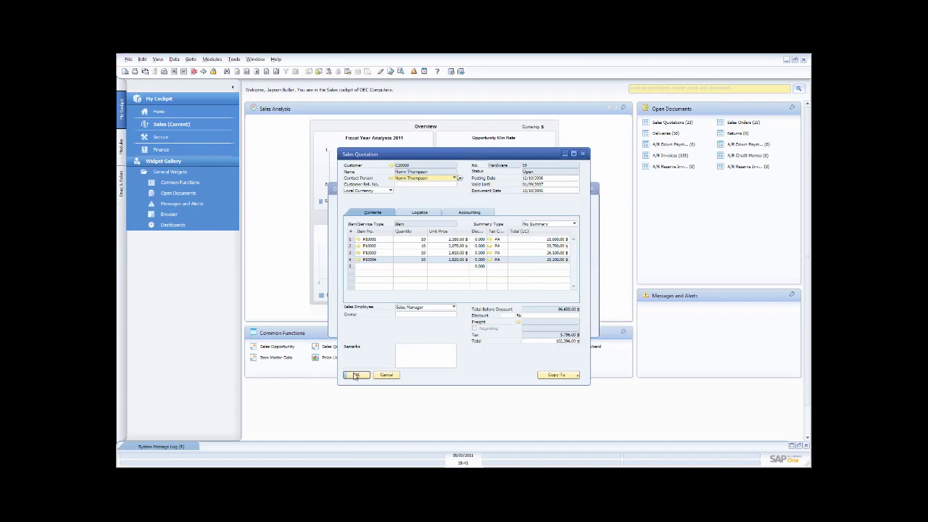
left_click(356, 376)
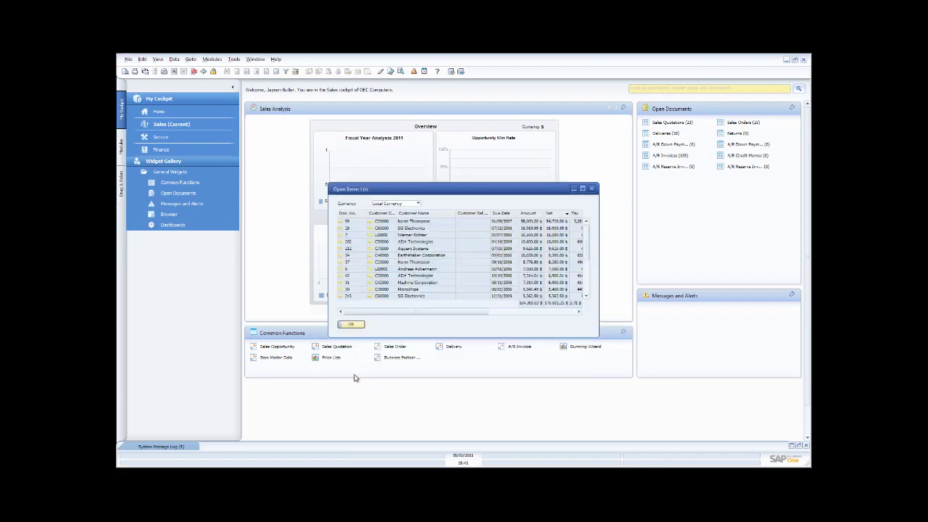
left_click(357, 325)
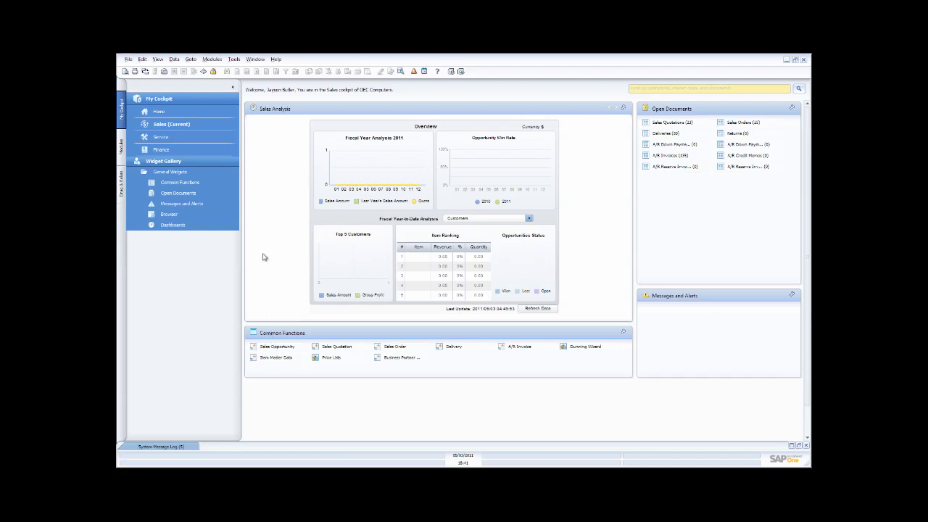
- Add the Backorder report from the Sales - A/R sales reports to the cockpit's Common Functions widget
left_click(121, 149)
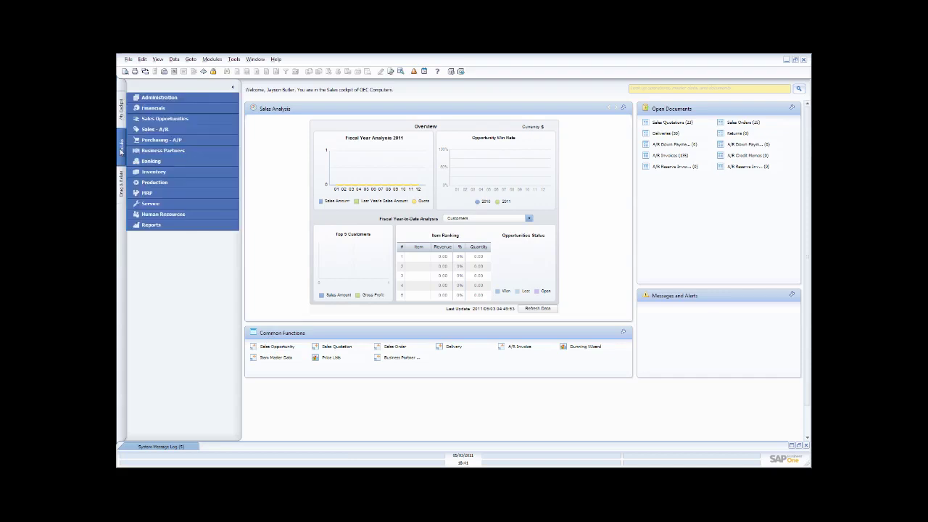
left_click(157, 131)
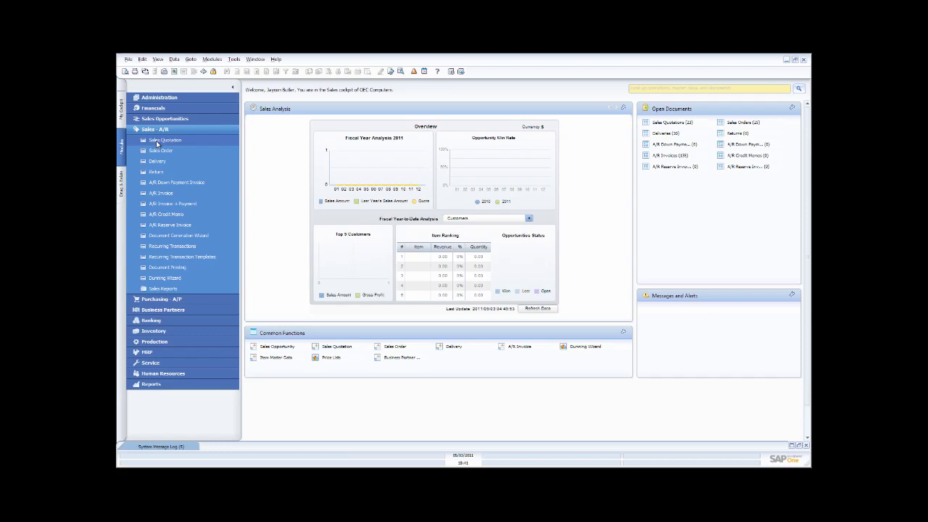
left_click(162, 291)
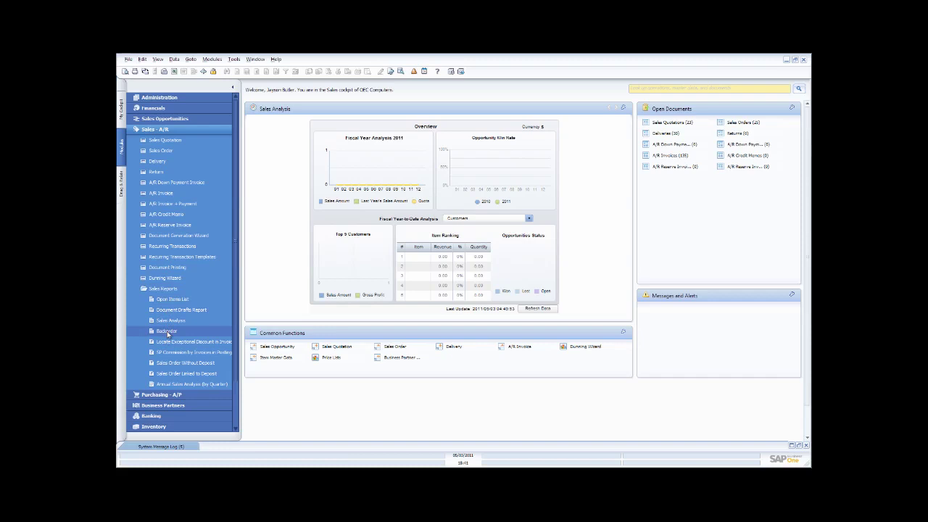
left_click_drag(168, 334, 465, 359)
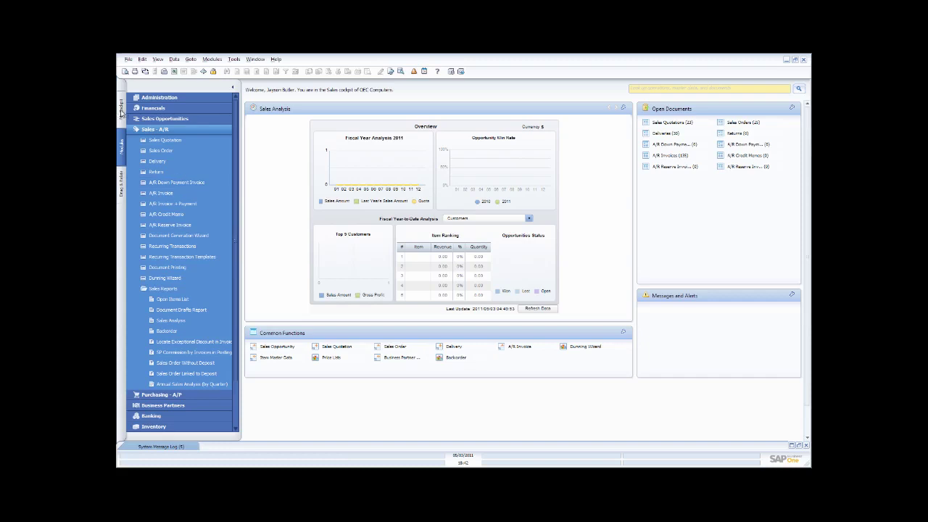
- Run the Backorder report from the cockpit's Common Functions with the default selection criteria, and close the report
left_click(122, 110)
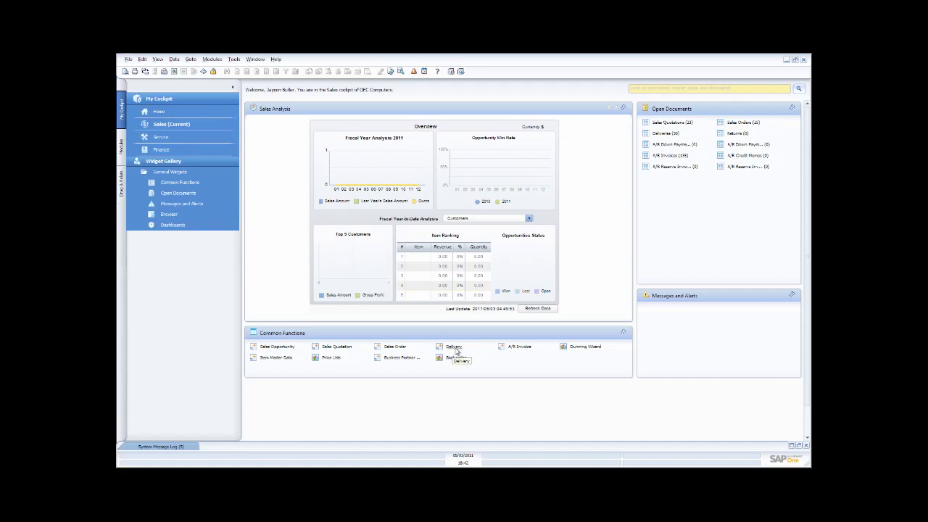
left_click(122, 145)
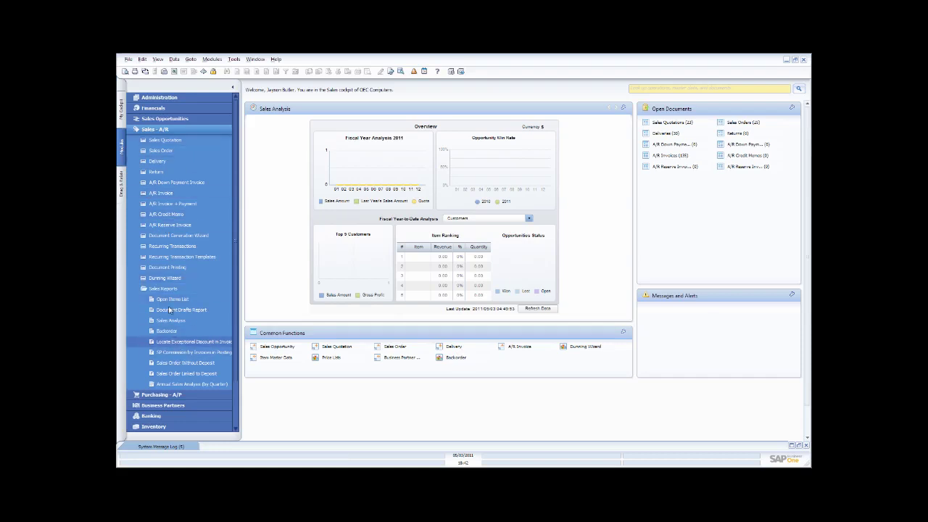
left_click(122, 109)
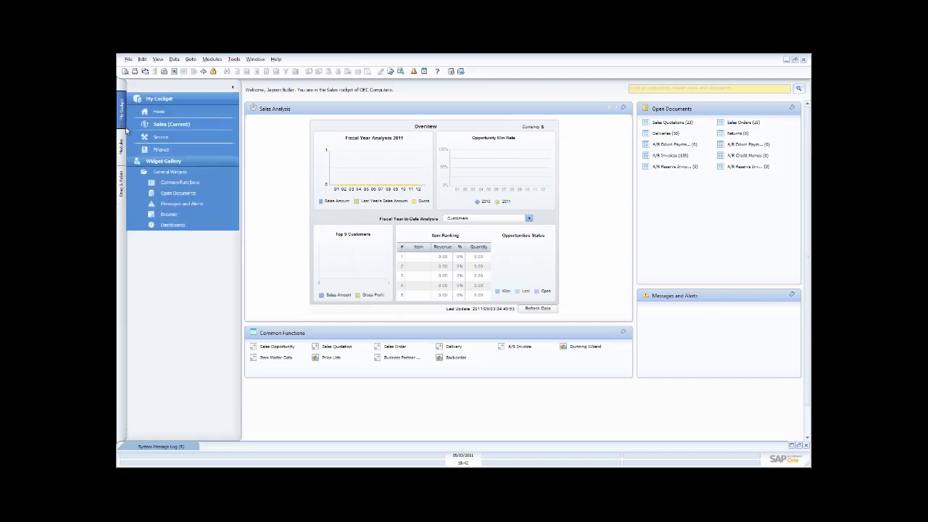
left_click(452, 357)
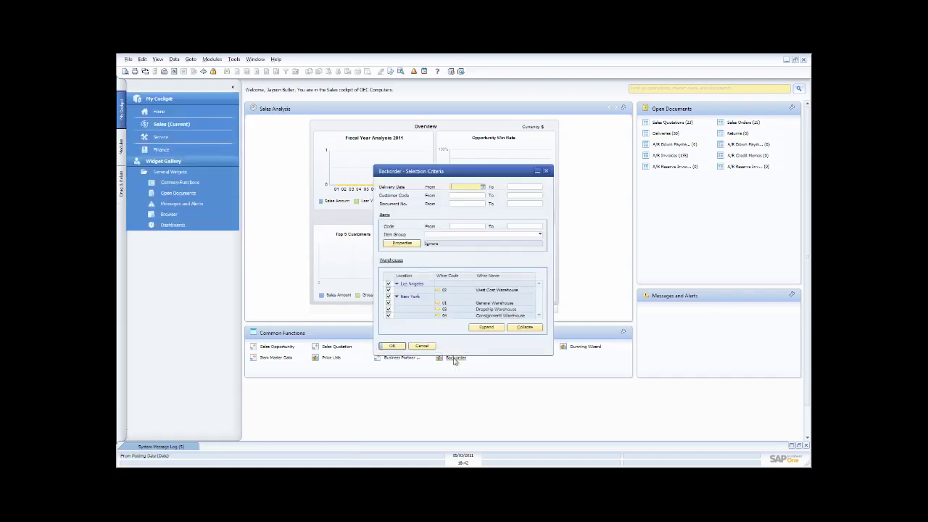
left_click(394, 347)
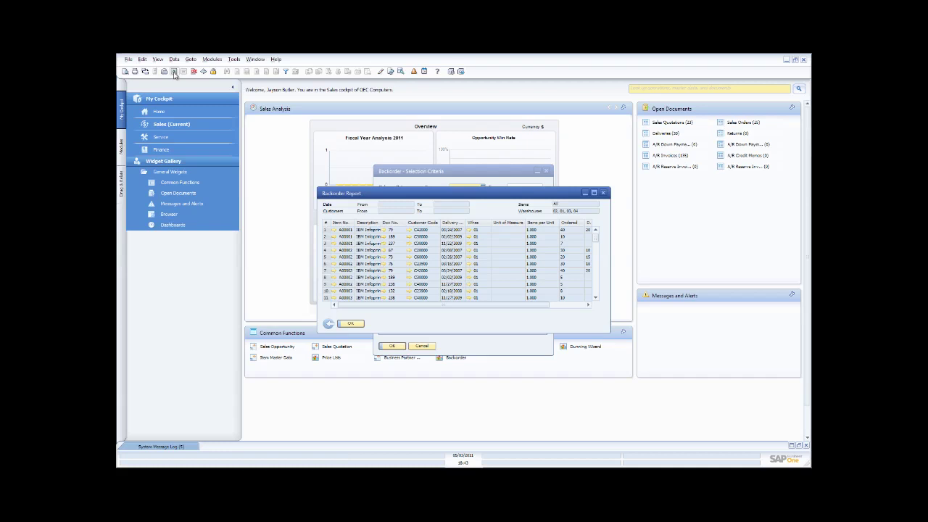
left_click(607, 196)
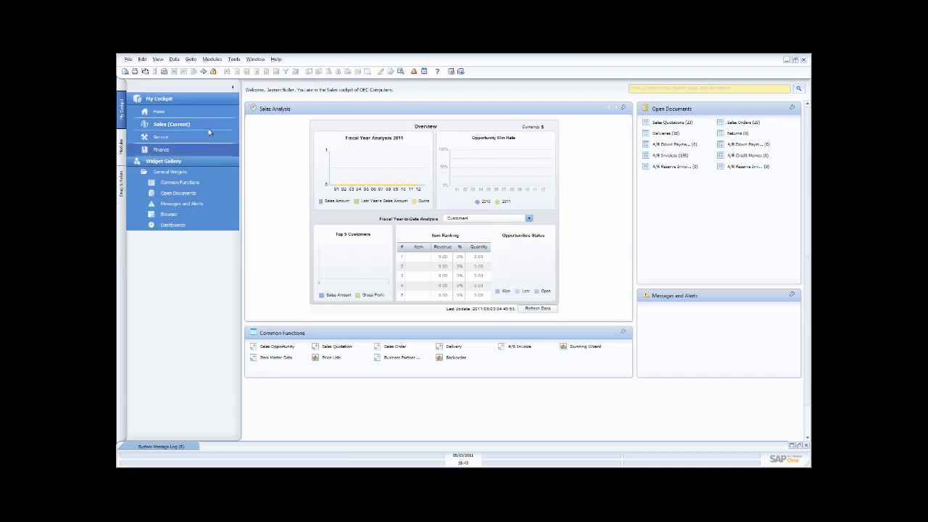
- Collapse the navigation pane to widen the cockpit, and switch to the Finance cockpit
left_click(231, 88)
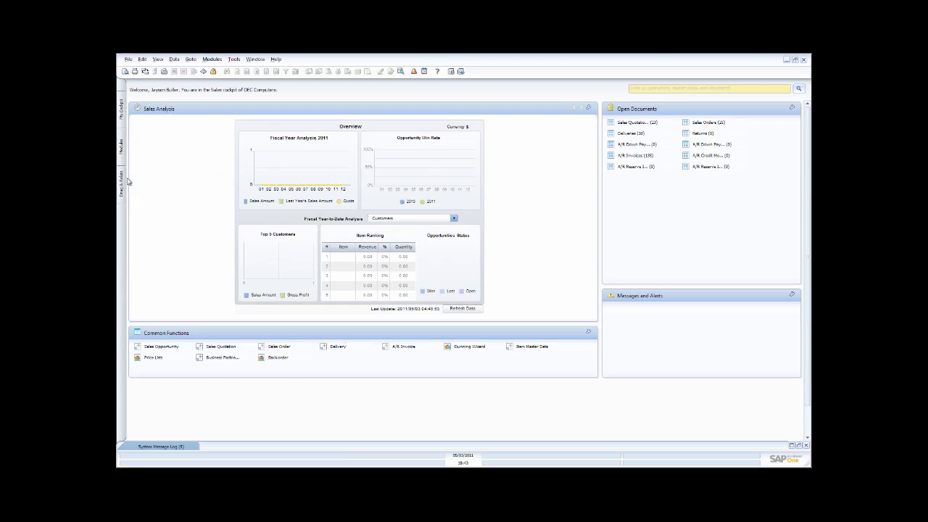
left_click(169, 150)
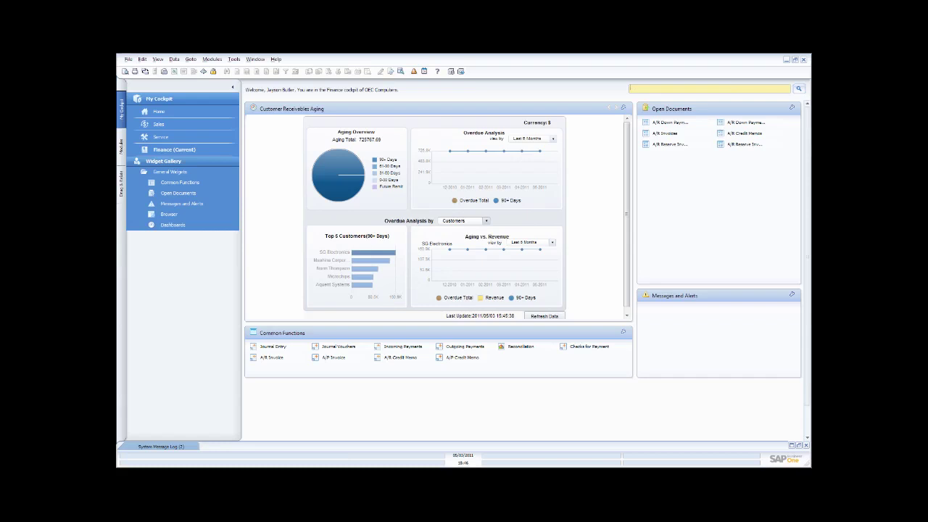
- Search for "Earthshaker" and open the company's business partner master data
type("Bal")
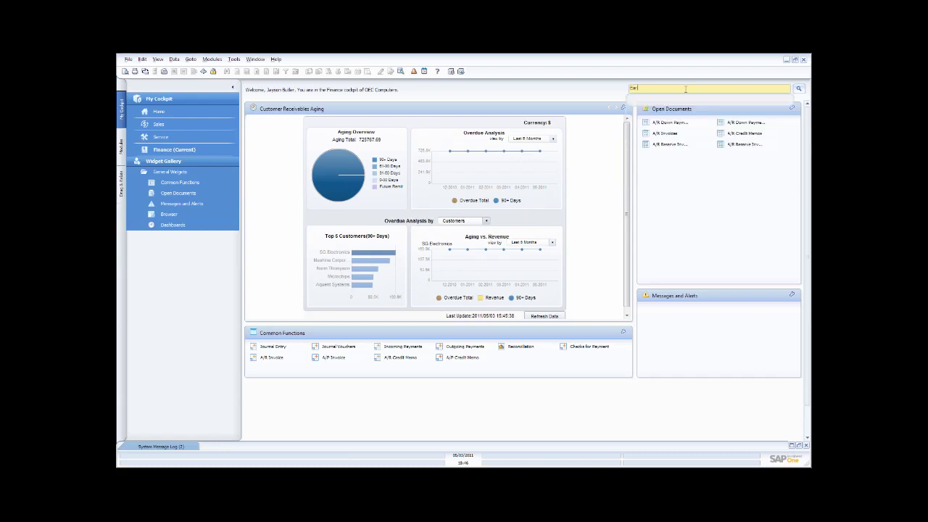
type("thshaker")
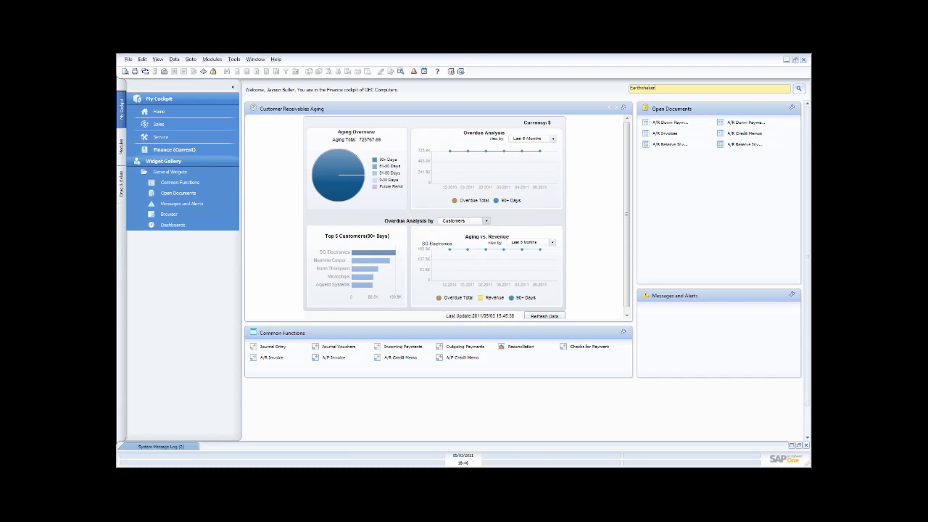
key("Return")
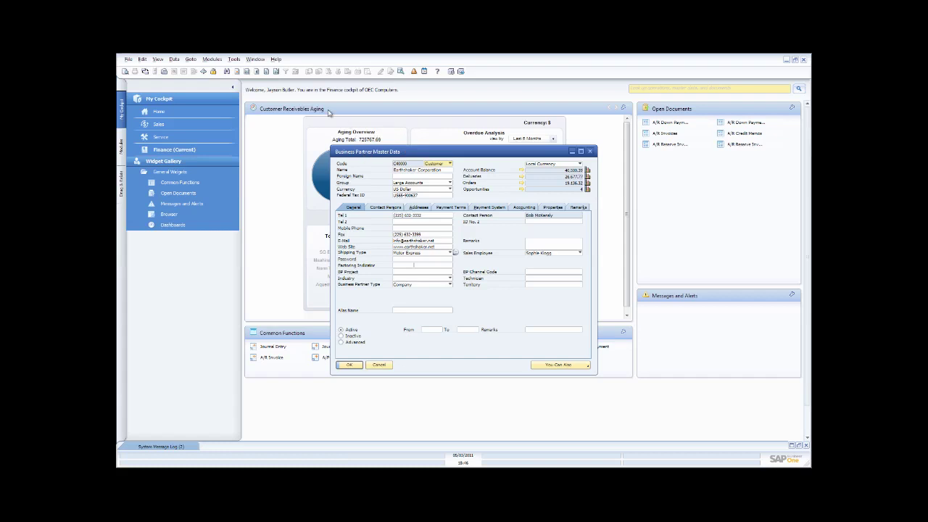
- Jump between the first and last business partner records to compare a customer record with a vendor record
left_click(257, 73)
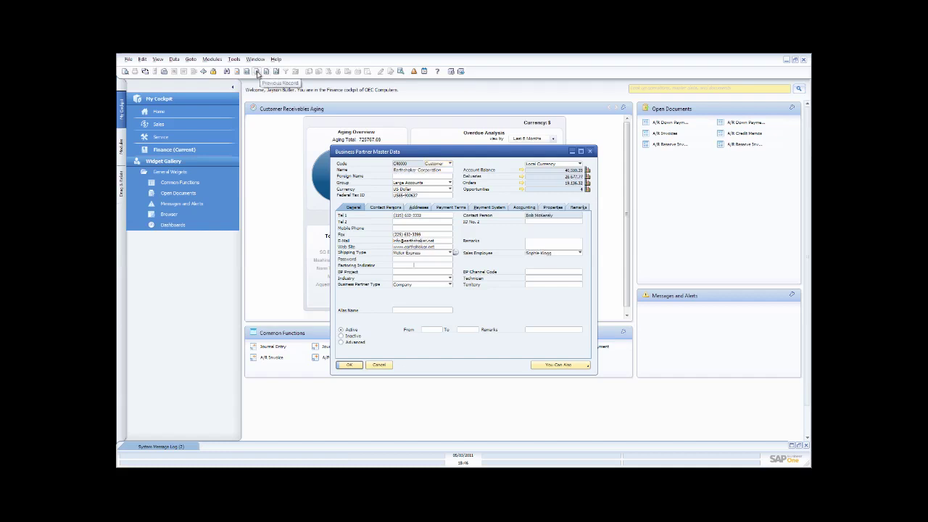
left_click(256, 73)
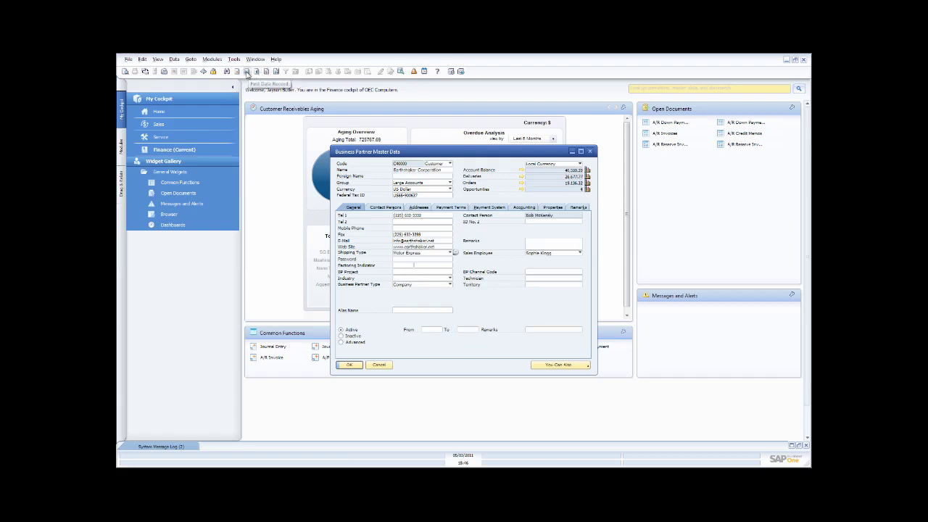
left_click(247, 72)
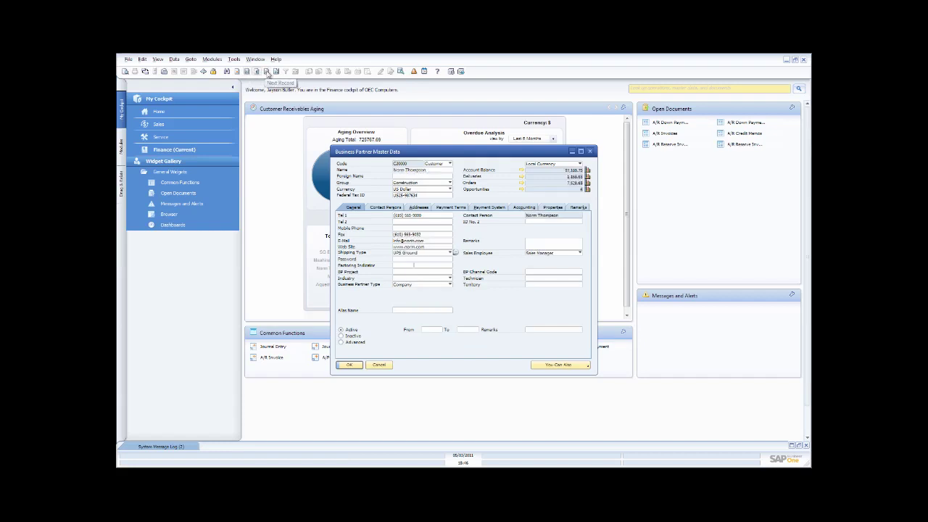
left_click(276, 71)
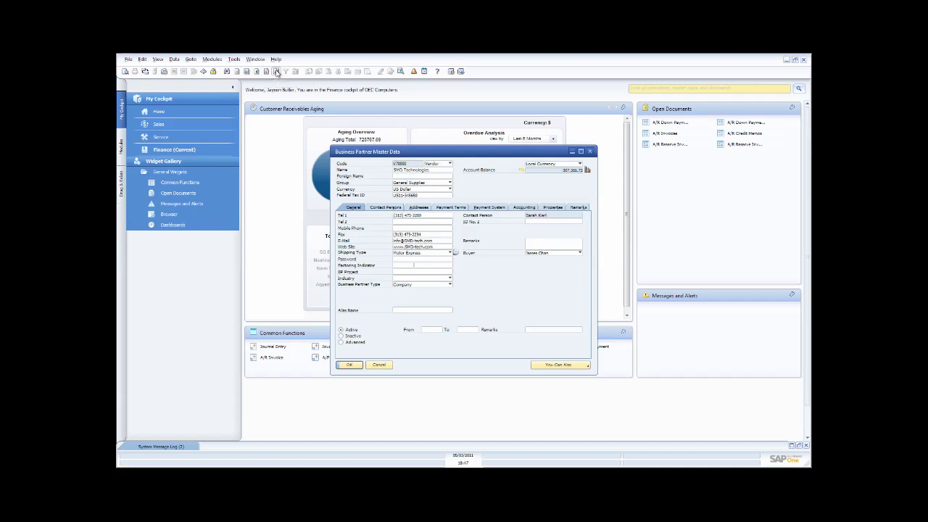
left_click(246, 72)
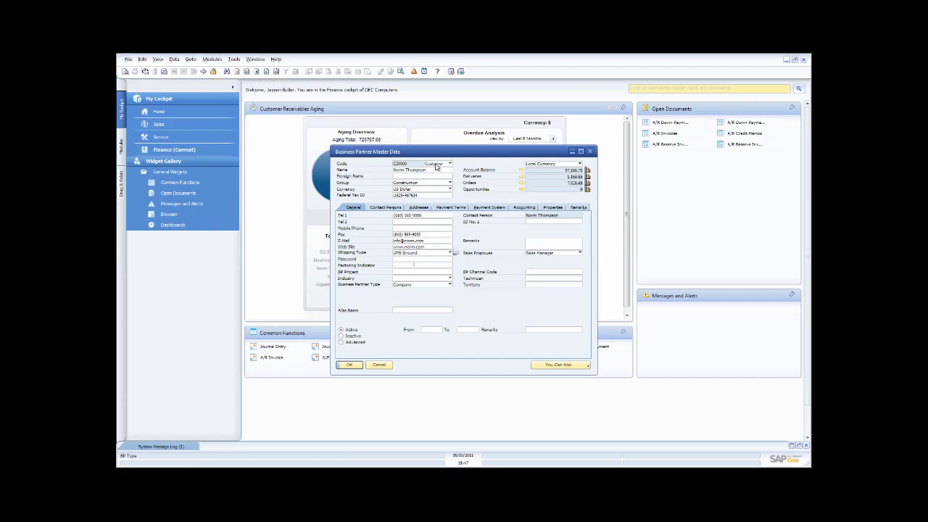
left_click(277, 73)
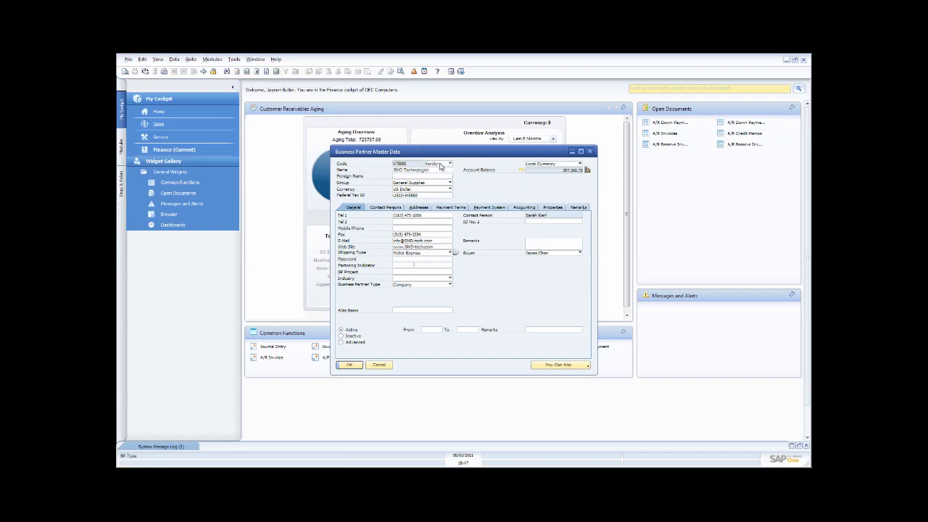
- Browse backward from the last business partner through the vendor records to a lead record
left_click(257, 72)
left_click(257, 73)
left_click(257, 72)
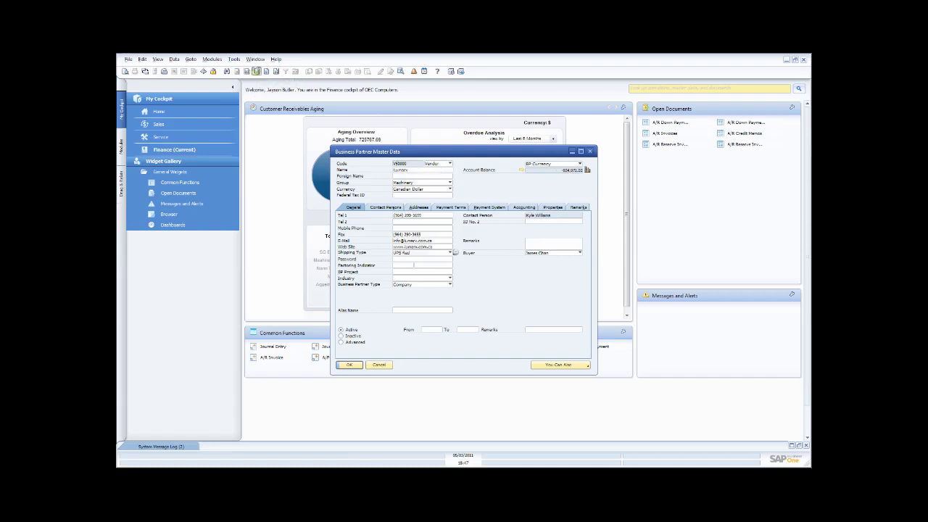
left_click(257, 73)
left_click(257, 72)
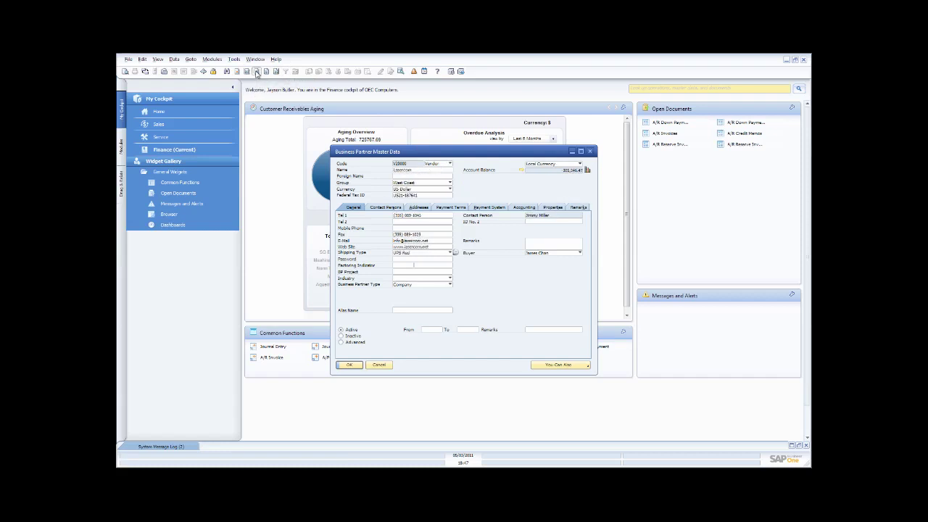
left_click(257, 73)
left_click(257, 72)
left_click(256, 72)
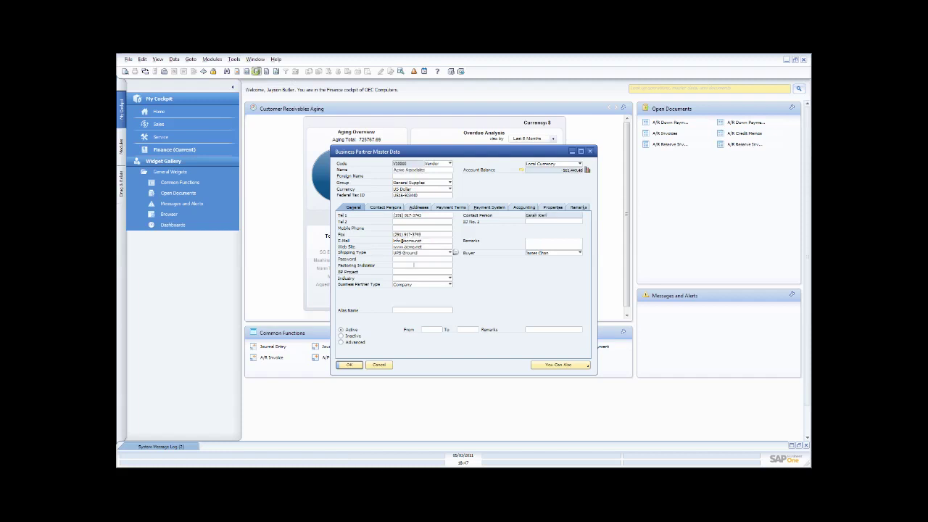
left_click(257, 72)
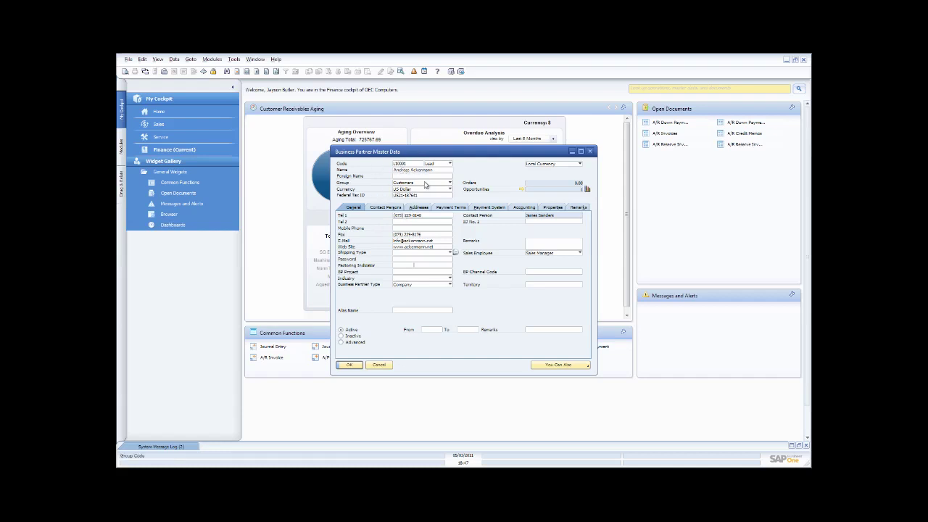
- Check the lead's display currency choices, and browse back to the Aquent Systems customer record
left_click(578, 165)
left_click(579, 166)
left_click(257, 72)
left_click(256, 73)
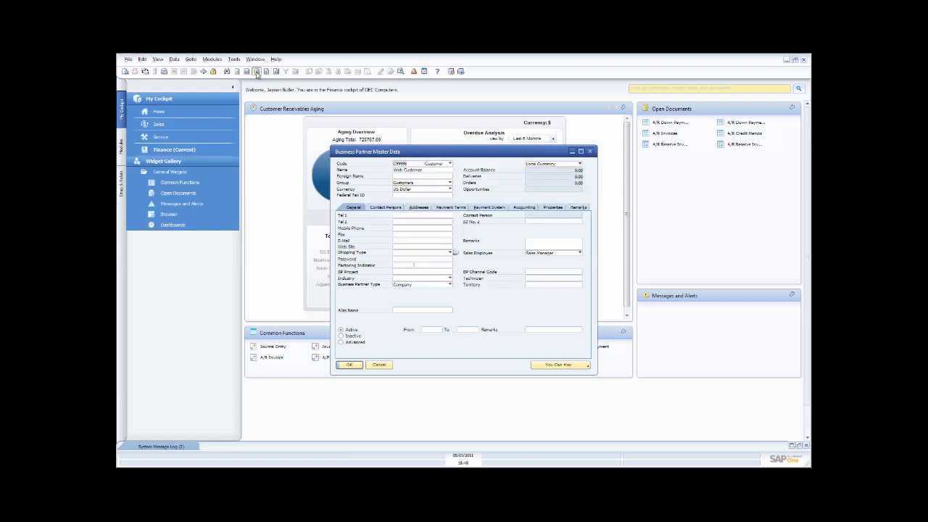
left_click(256, 73)
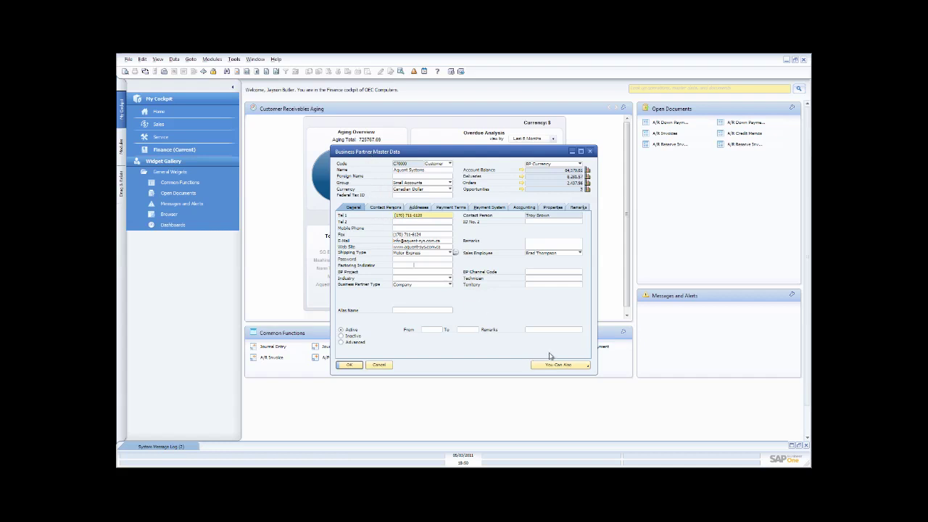
- Review the additional actions available for the Aquent Systems record, and look up its related activities
right_click(505, 301)
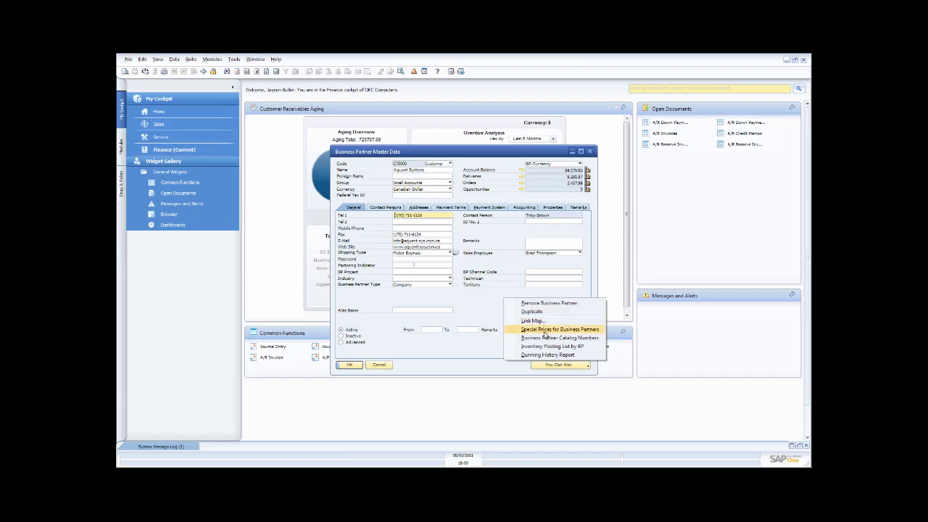
left_click(488, 343)
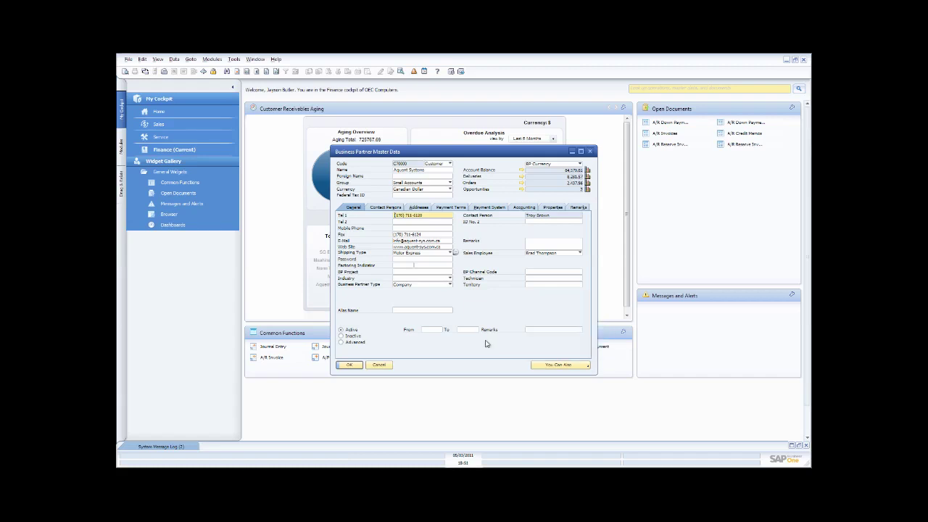
left_click(572, 368)
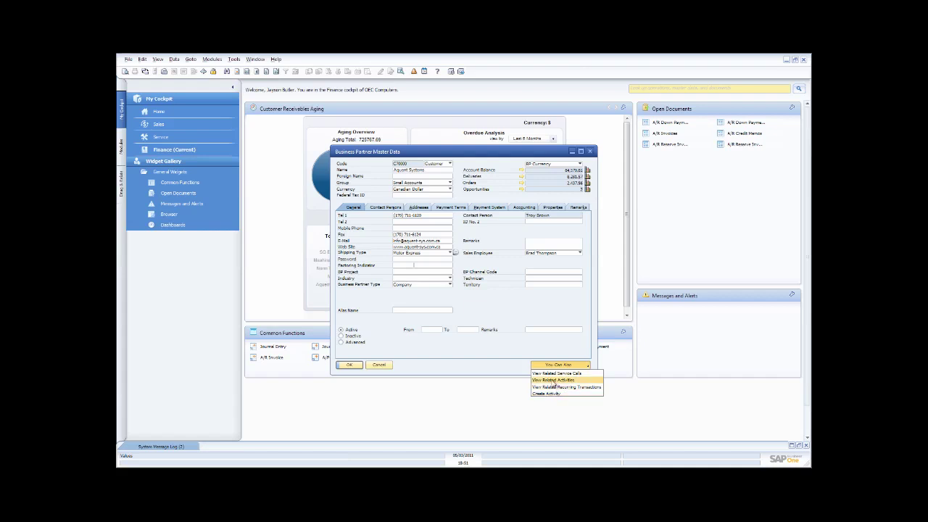
left_click(552, 381)
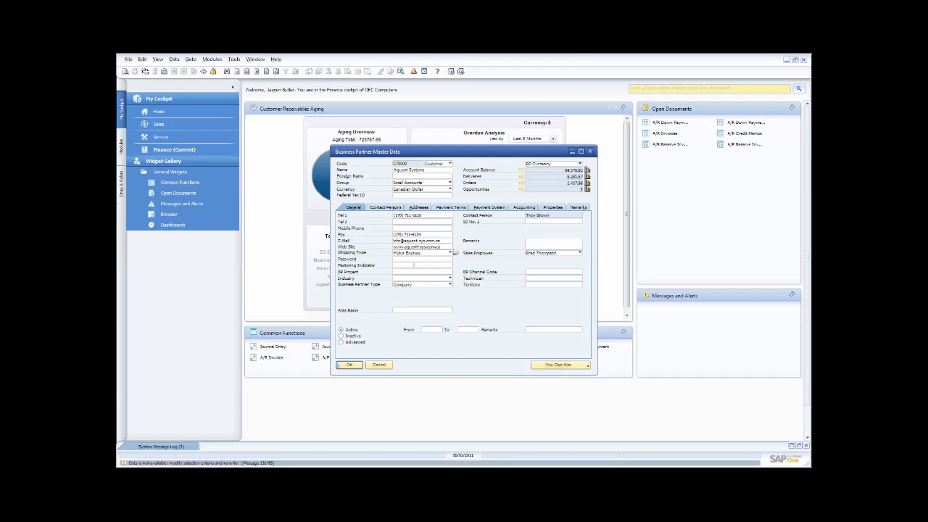
- Create a new activity for Aquent Systems with Phone Call as the activity
left_click(572, 366)
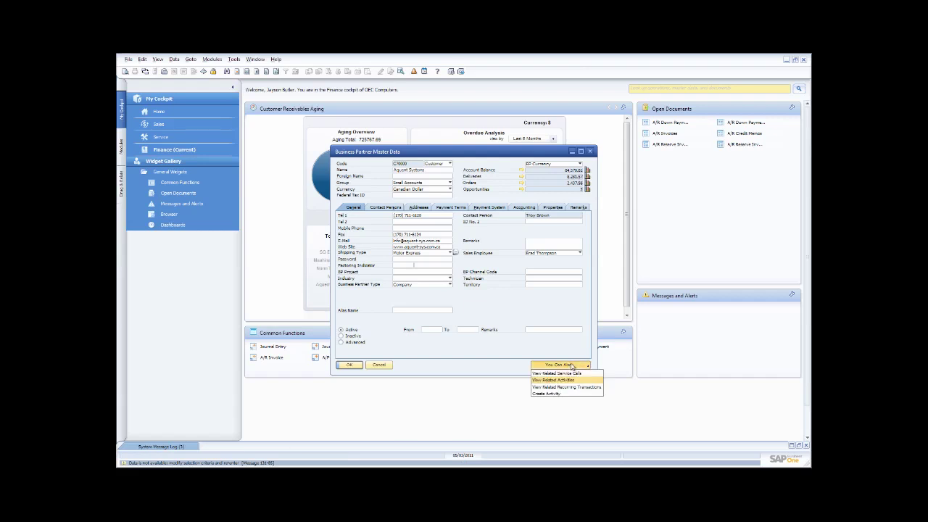
left_click(556, 394)
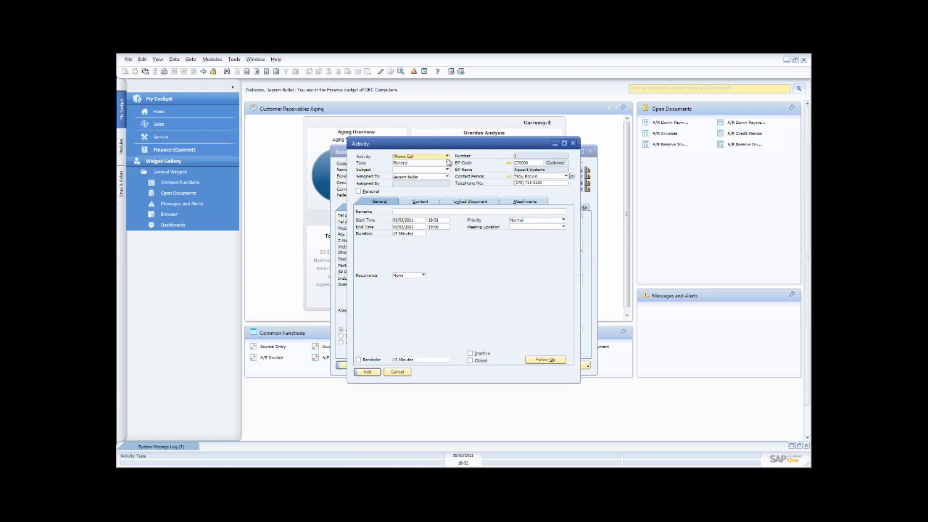
left_click(448, 156)
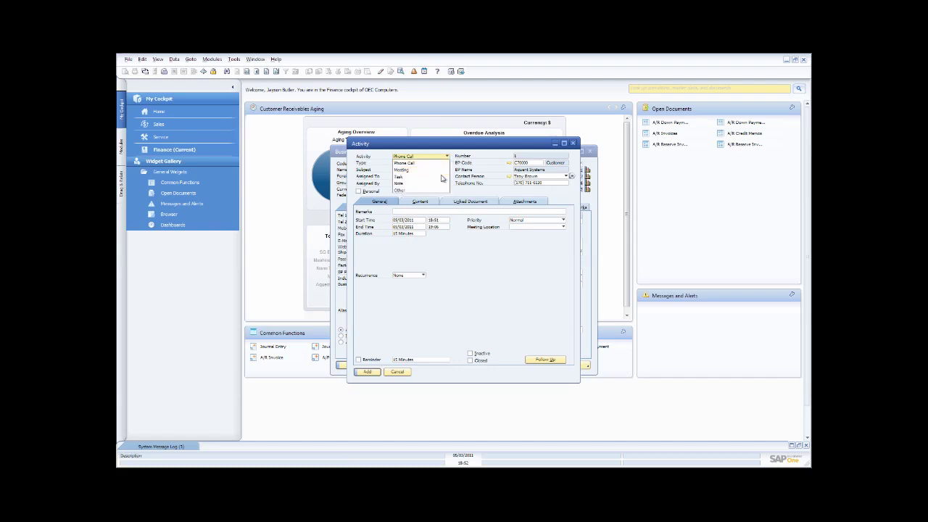
left_click(430, 166)
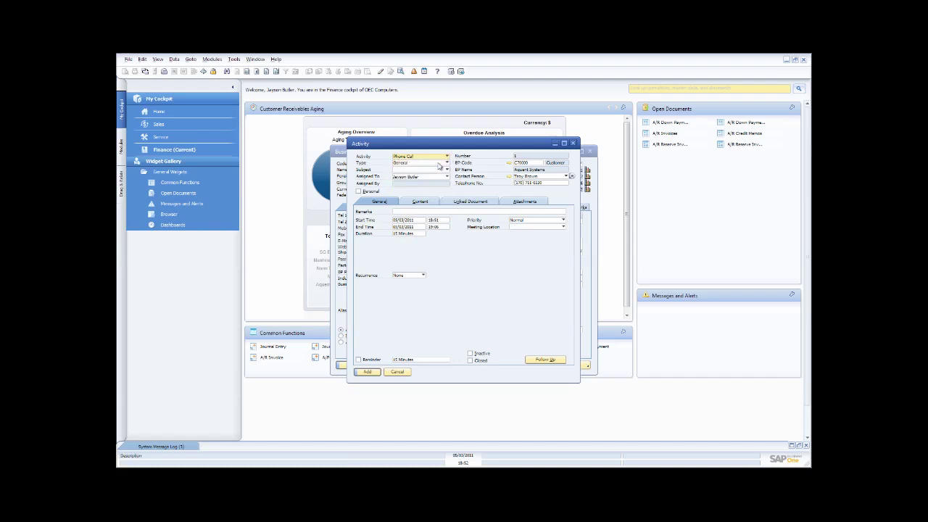
- Define a new activity type named "Customer Service" and apply it to the phone call activity
left_click(448, 163)
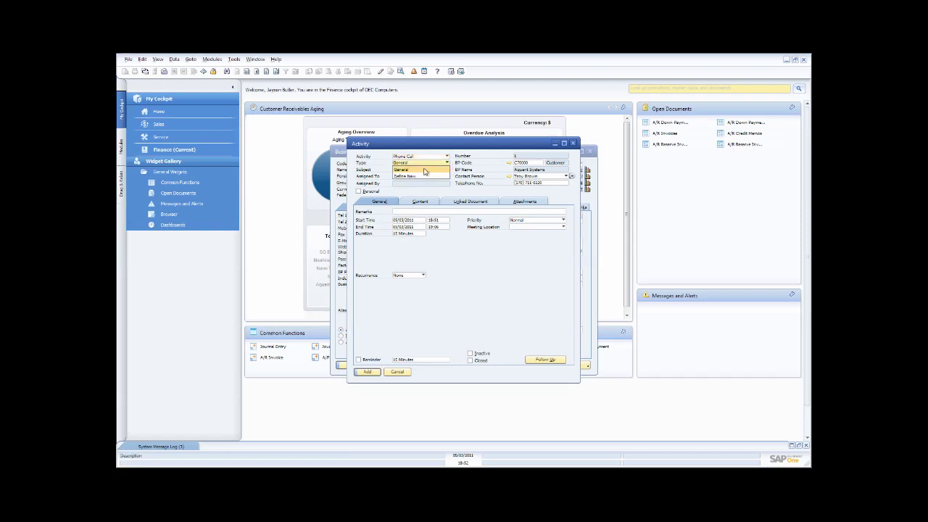
left_click(415, 177)
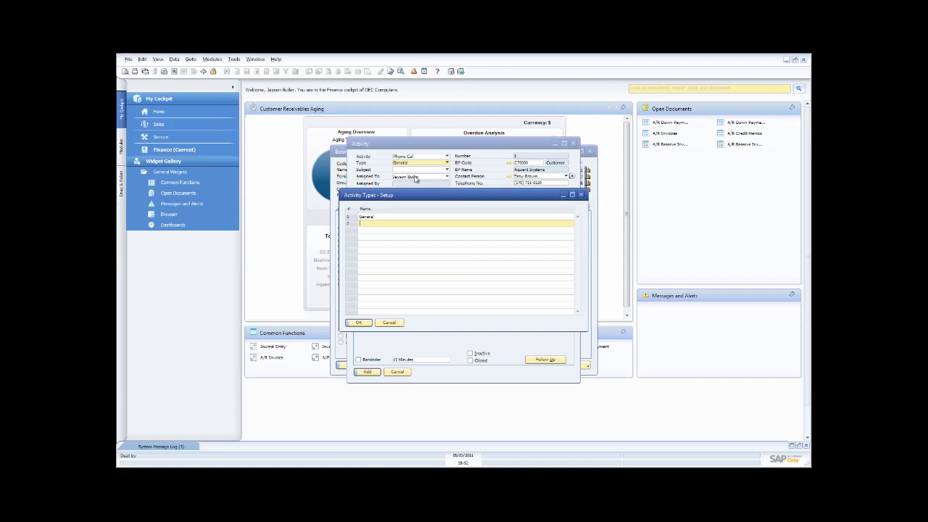
type("Customer Service")
left_click(360, 323)
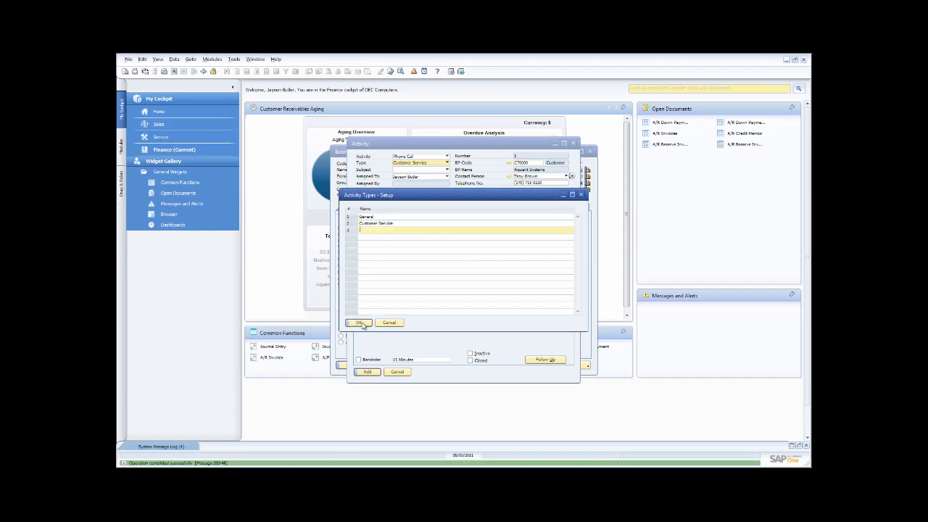
left_click(361, 322)
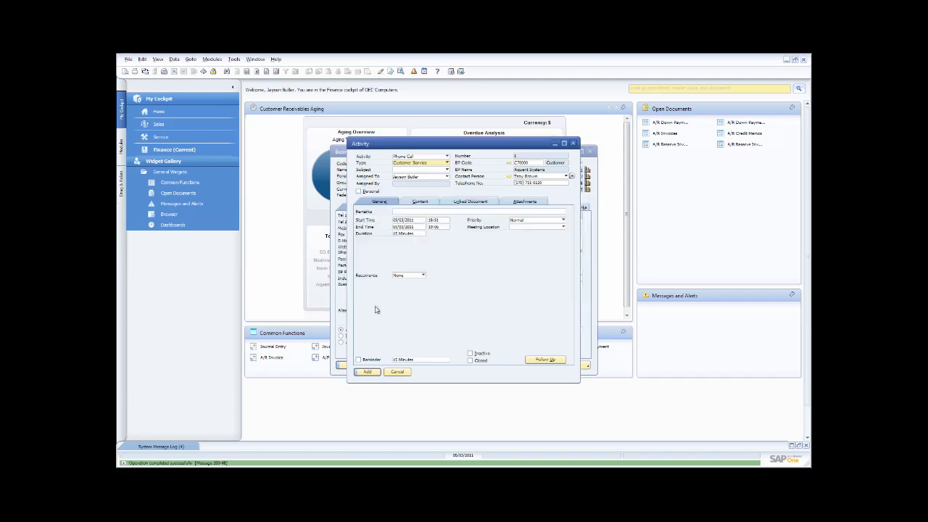
- Define a new activity subject named "Order F/Up" under Customer Service and apply it to the activity
left_click(447, 169)
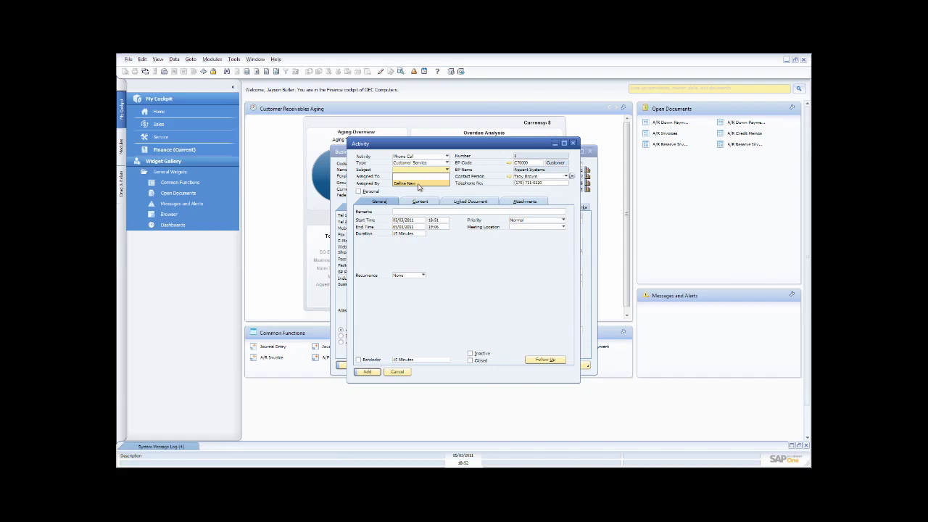
left_click(419, 186)
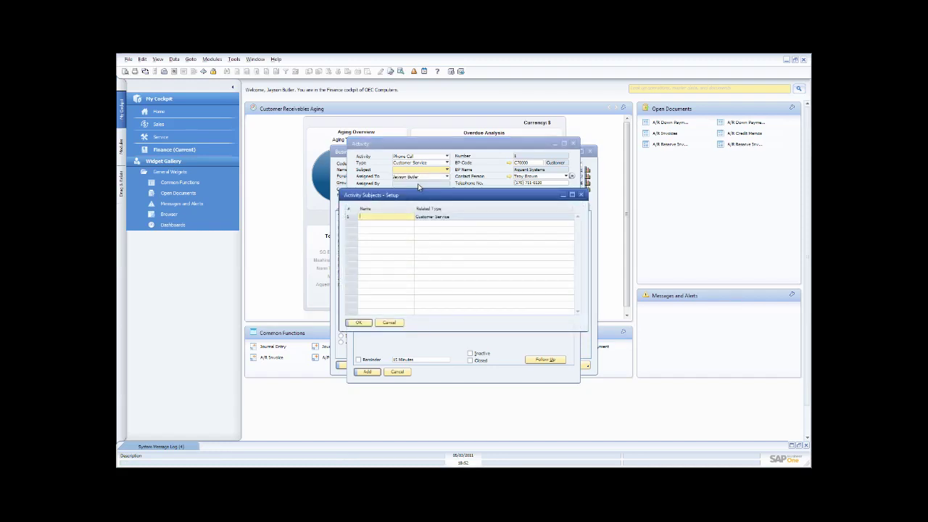
type("Cust")
left_click(361, 322)
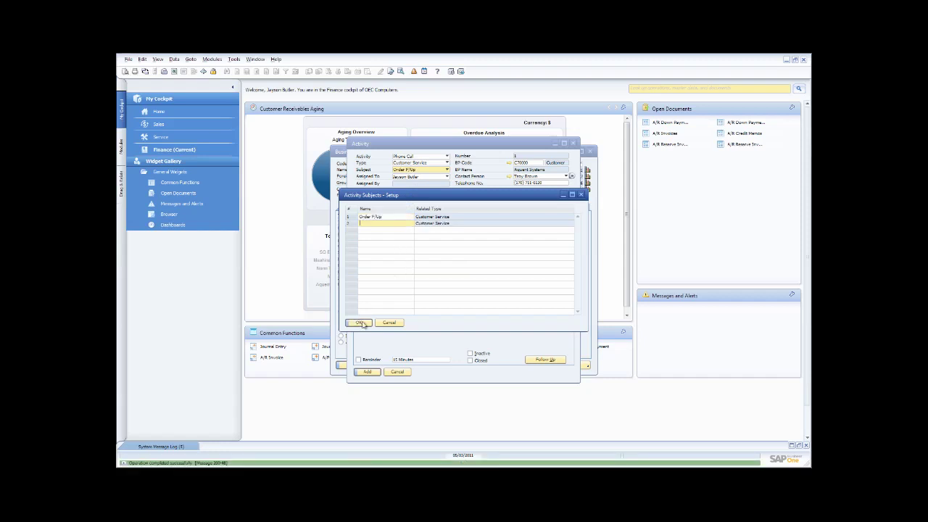
left_click(359, 322)
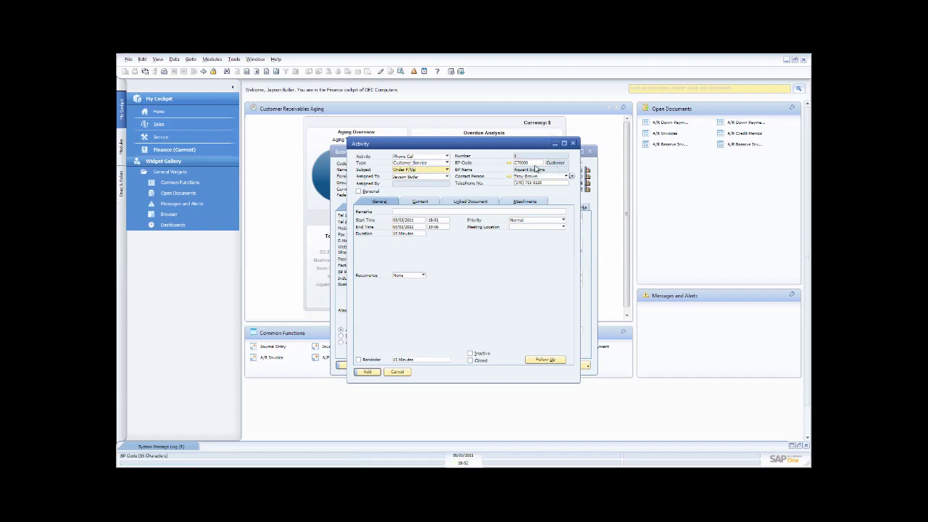
- Check the available assignees, keep the current one, and enter the remark "Placed a follow up call"
left_click(447, 177)
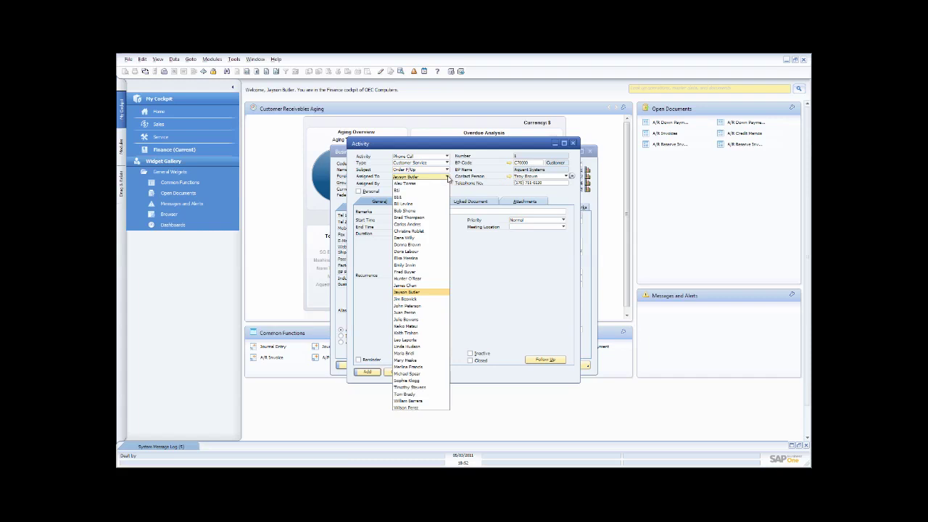
left_click(448, 178)
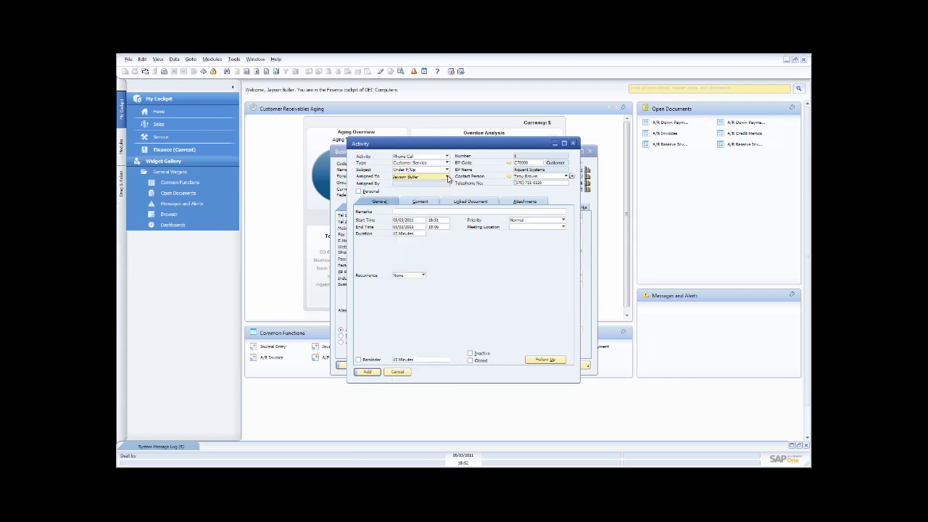
left_click(412, 212)
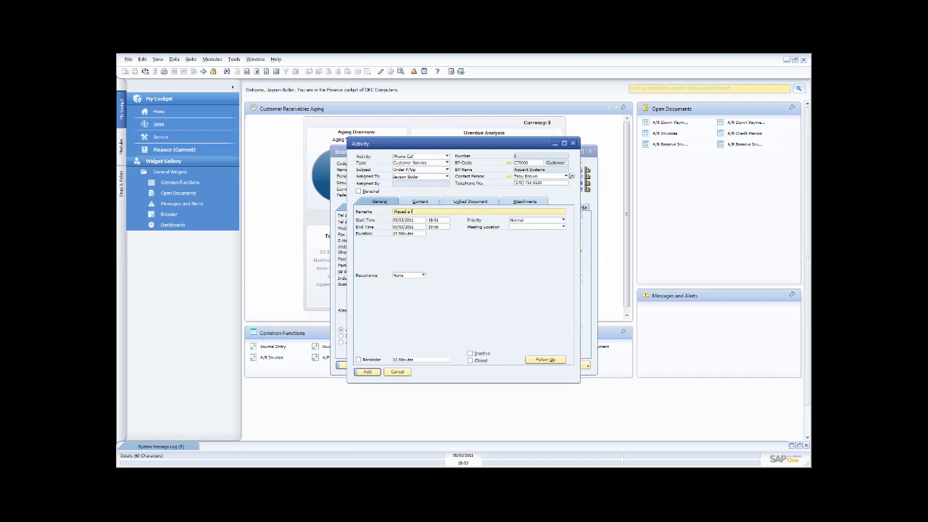
type("Placed a follow up call")
- Check the activity's empty content notes and link the activity to the customer's sales order 12
left_click(415, 203)
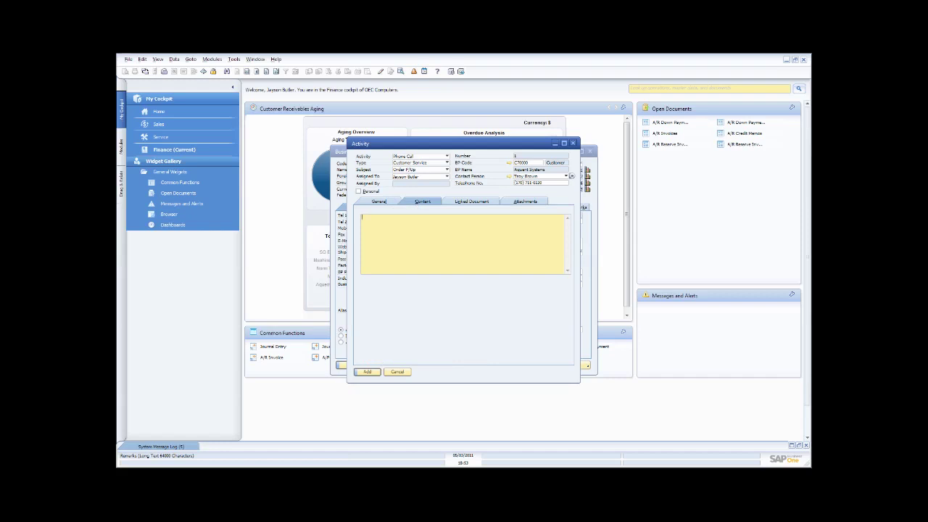
left_click(472, 202)
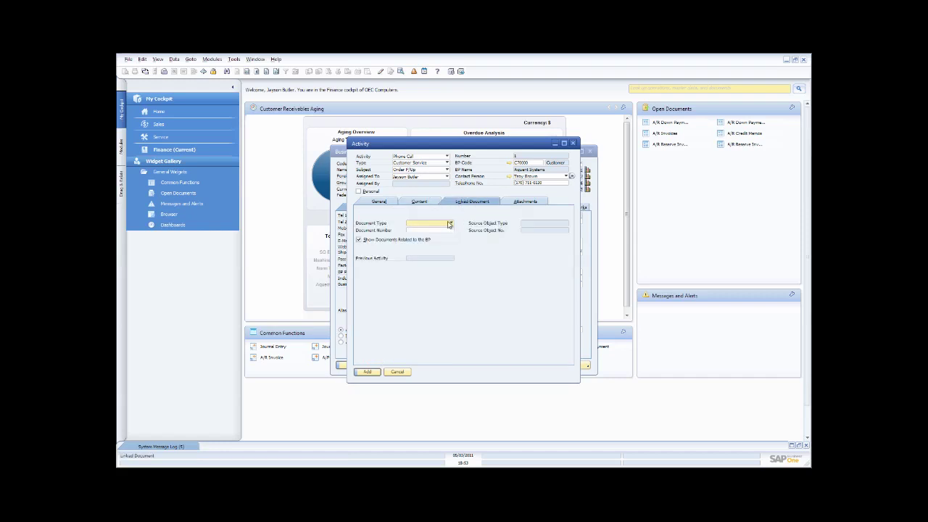
left_click(451, 225)
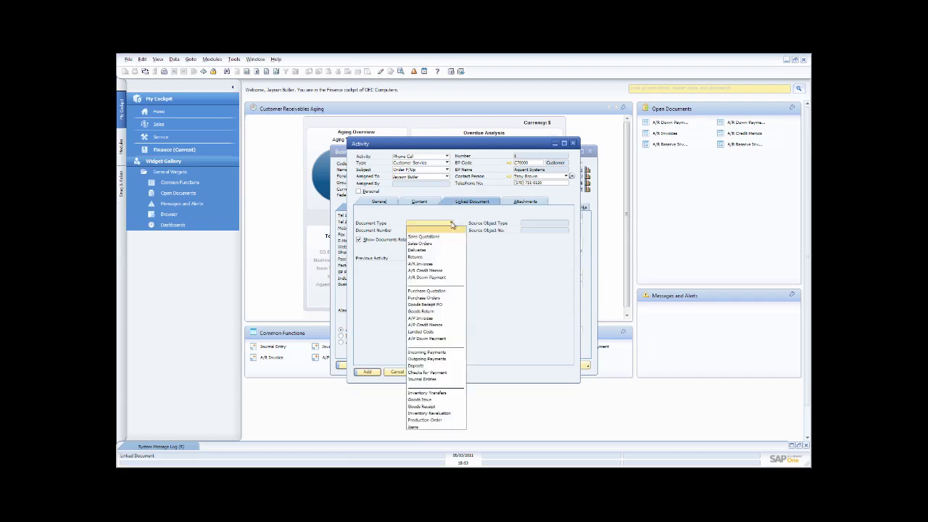
left_click(433, 244)
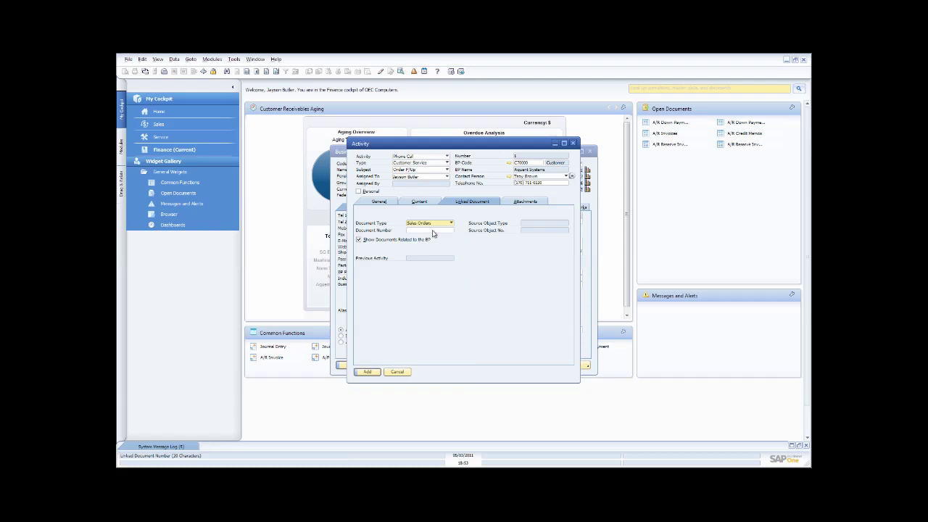
left_click(433, 231)
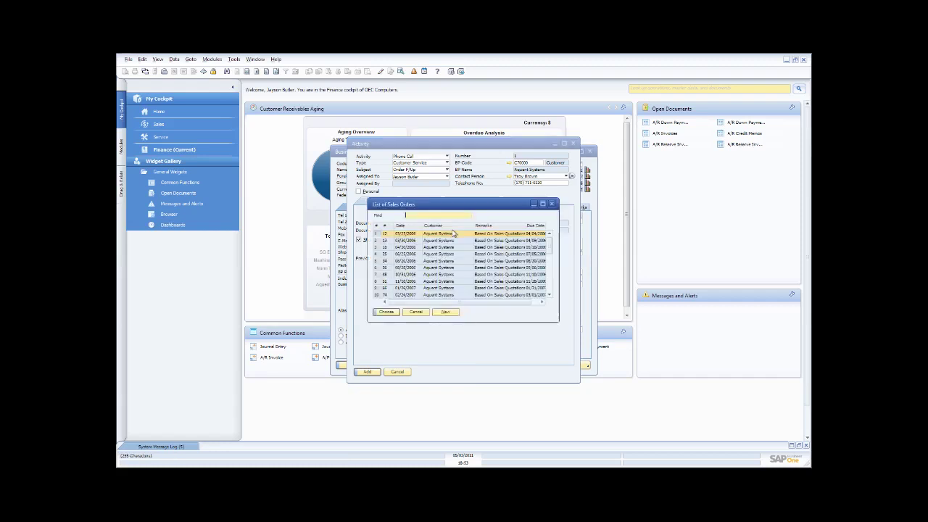
left_click(453, 230)
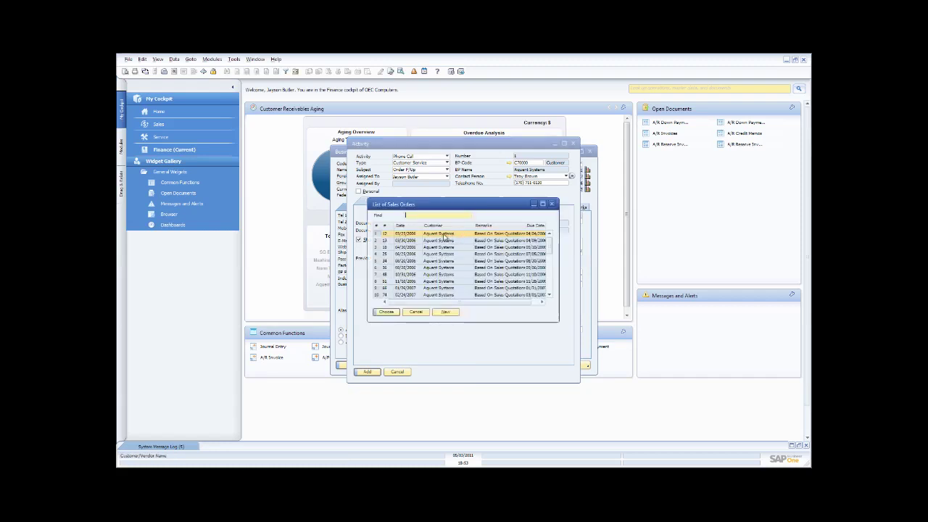
double_click(438, 236)
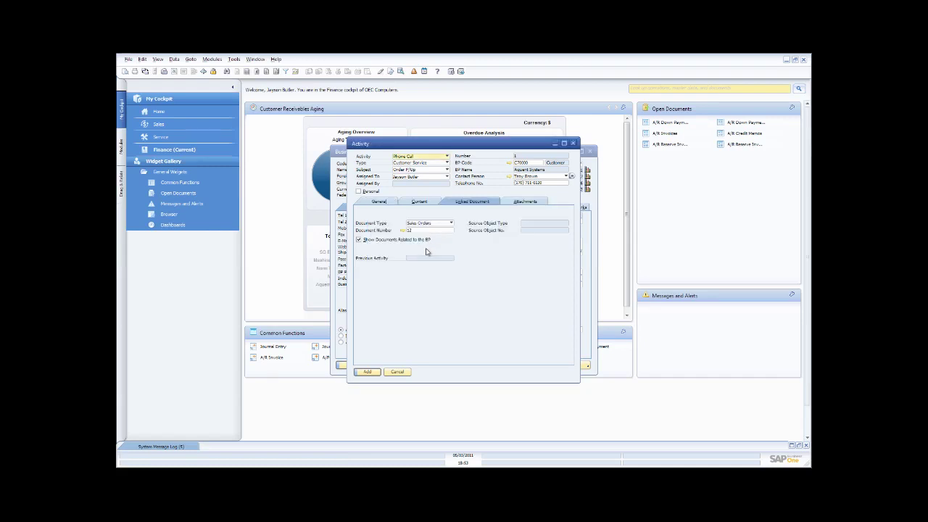
- Add the phone call activity and close the blank activity form and the business partner record
left_click(373, 371)
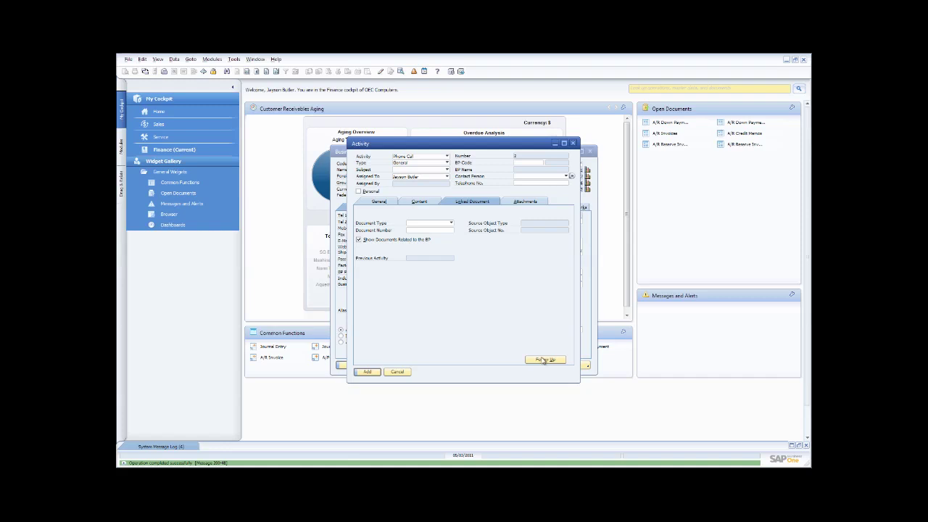
left_click(401, 371)
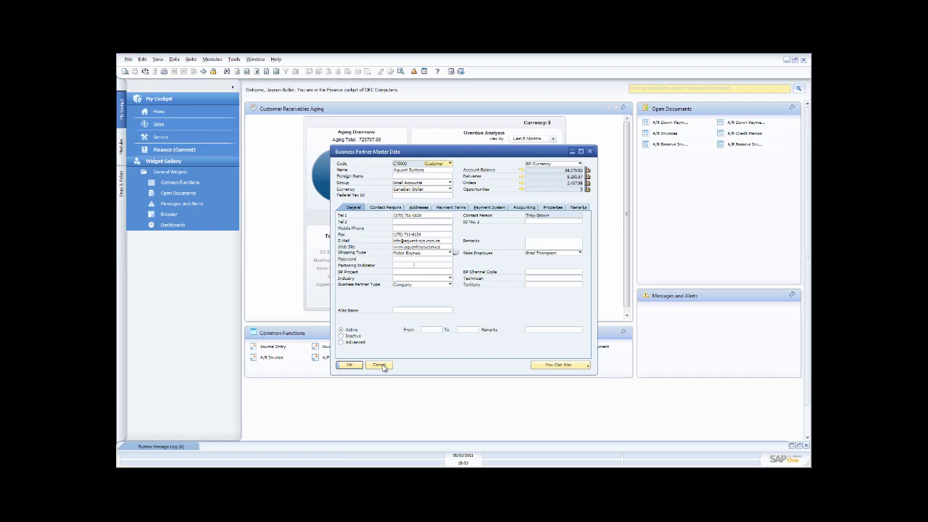
left_click(379, 365)
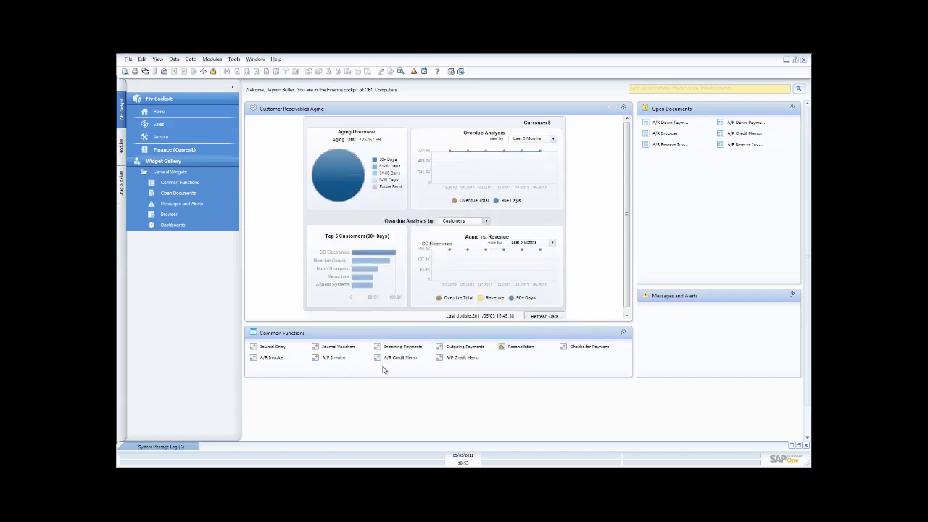
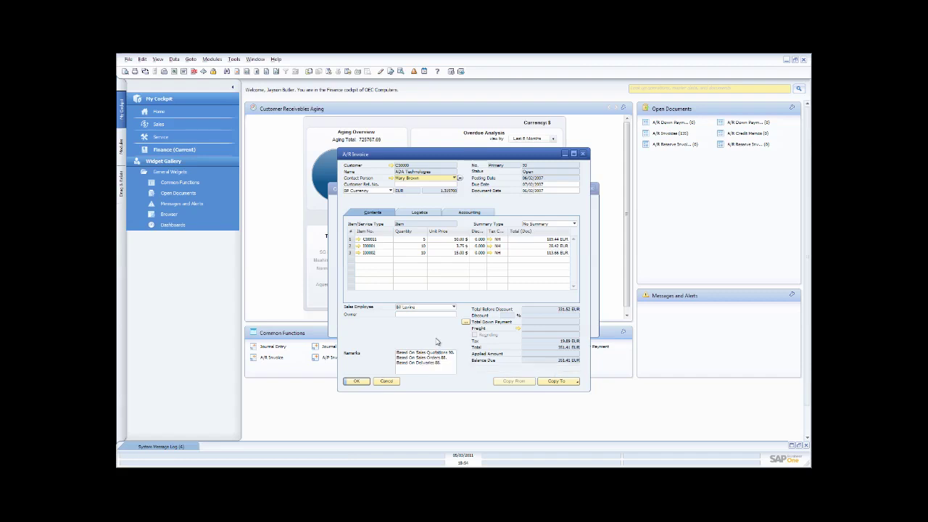
- Show the link map of the ADA Technologies A/R invoice in a maximized window and examine its document chain
right_click(437, 335)
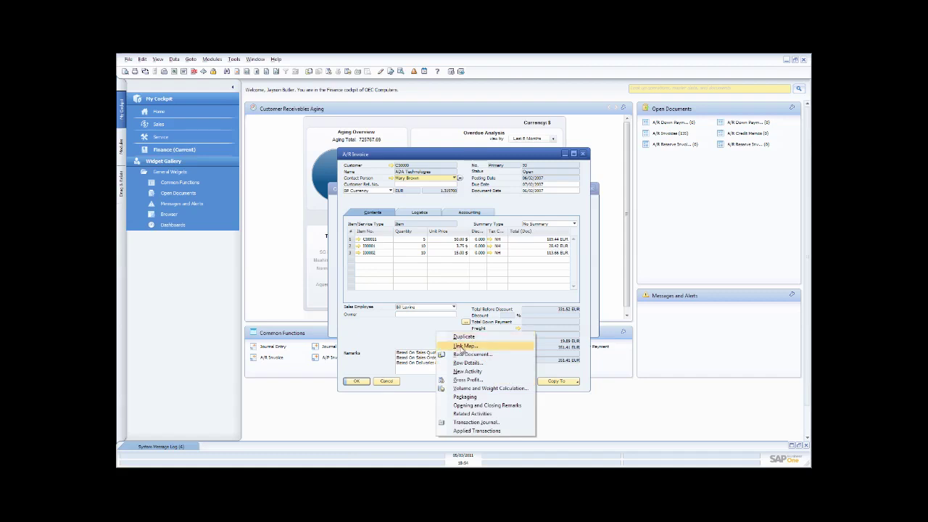
left_click(464, 347)
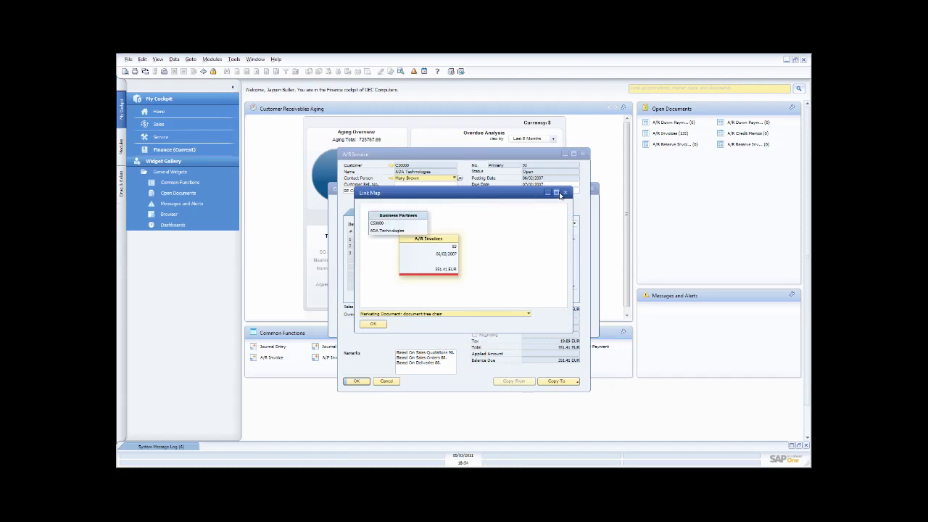
left_click(557, 193)
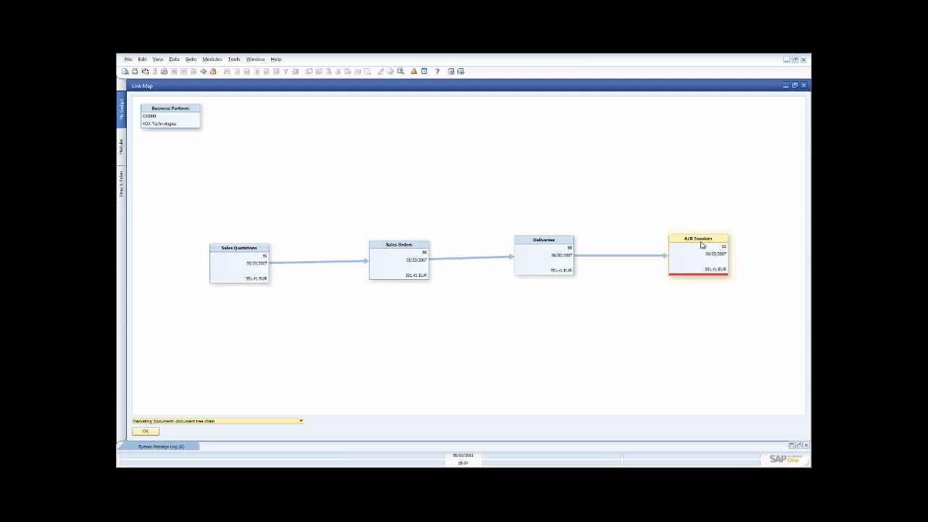
mouse_move(702, 244)
- View the invoice's link map by posting details and by items
left_click(302, 423)
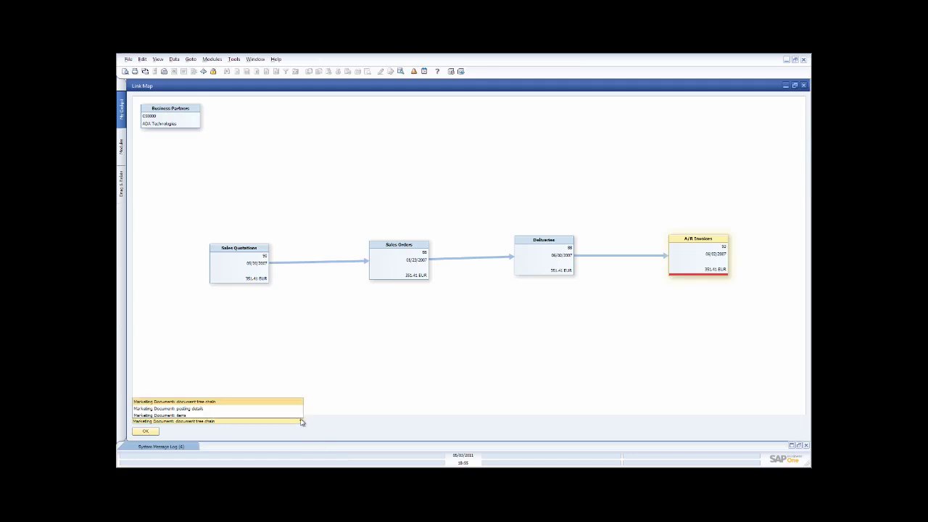
left_click(256, 409)
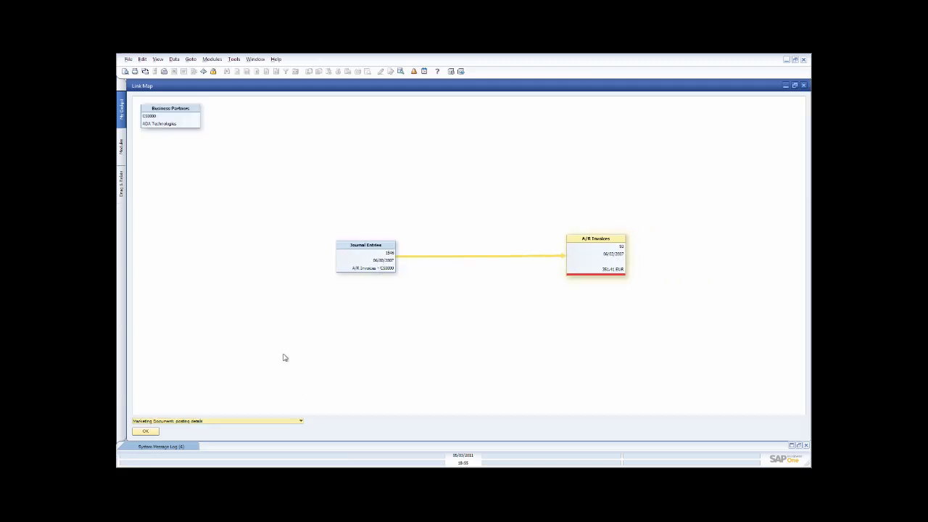
left_click(301, 422)
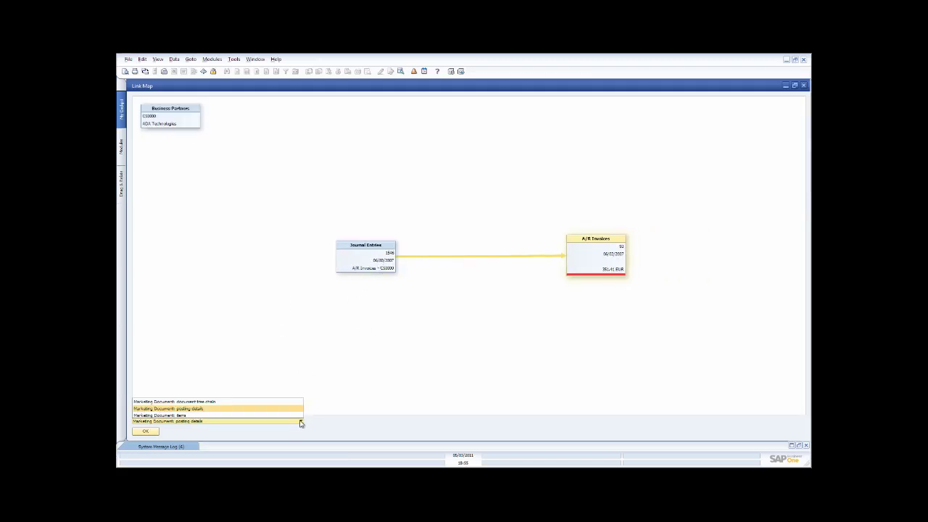
left_click(222, 416)
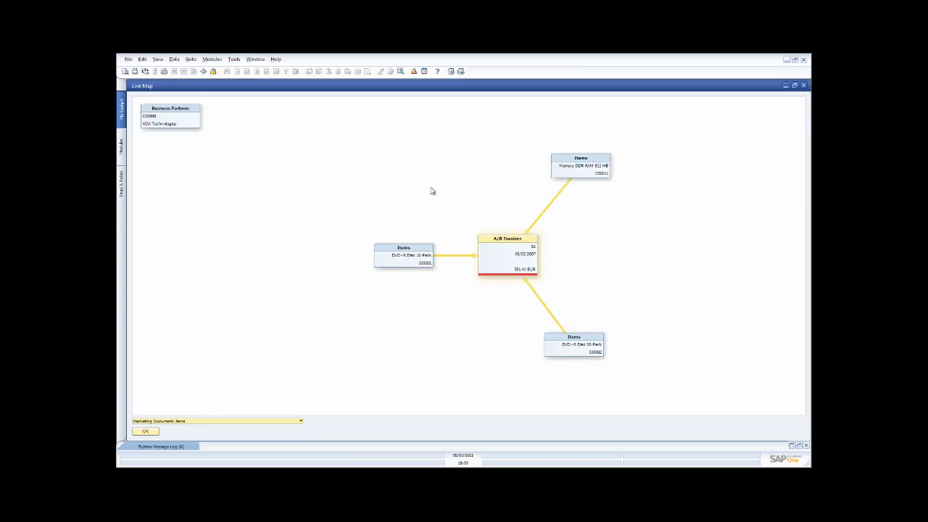
- Inspect the master data of the Memory DDR RAM 512 MB item from the map, and close all open windows back to the cockpit
double_click(589, 171)
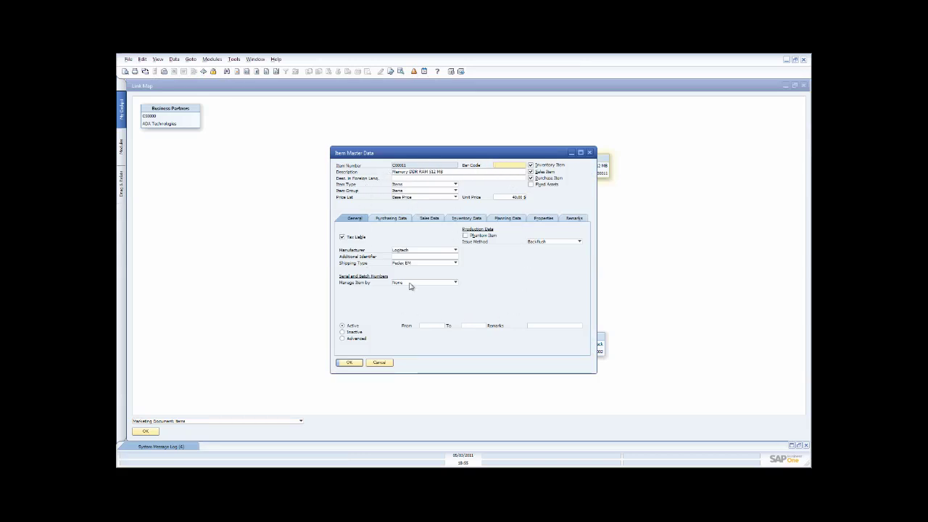
left_click(377, 362)
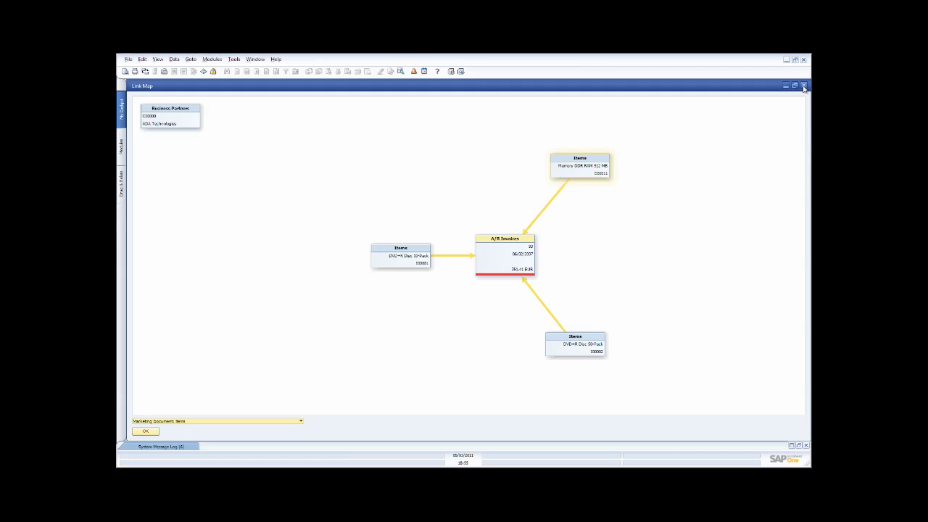
left_click(147, 432)
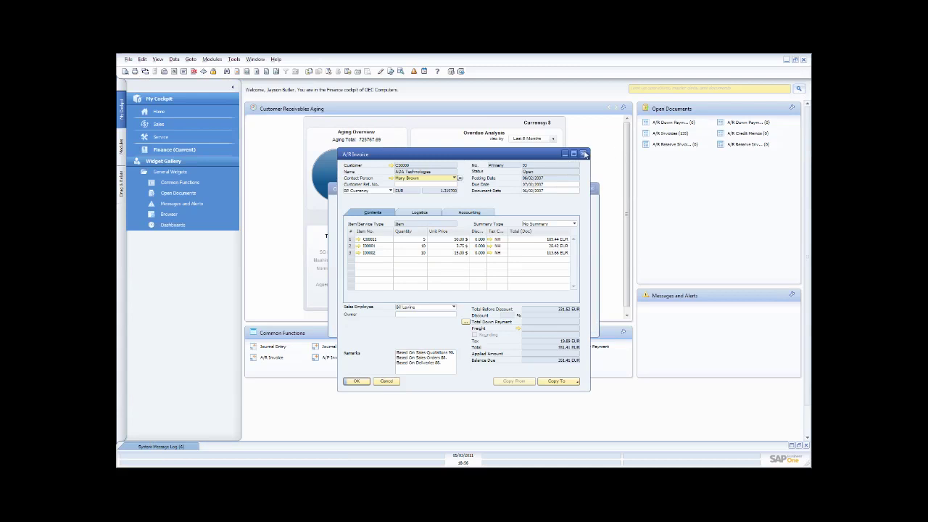
left_click(586, 155)
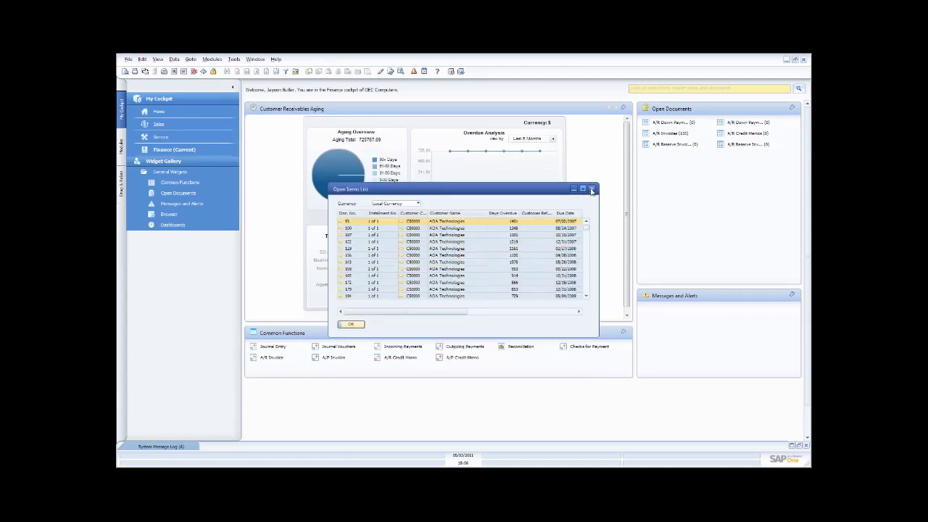
left_click(592, 190)
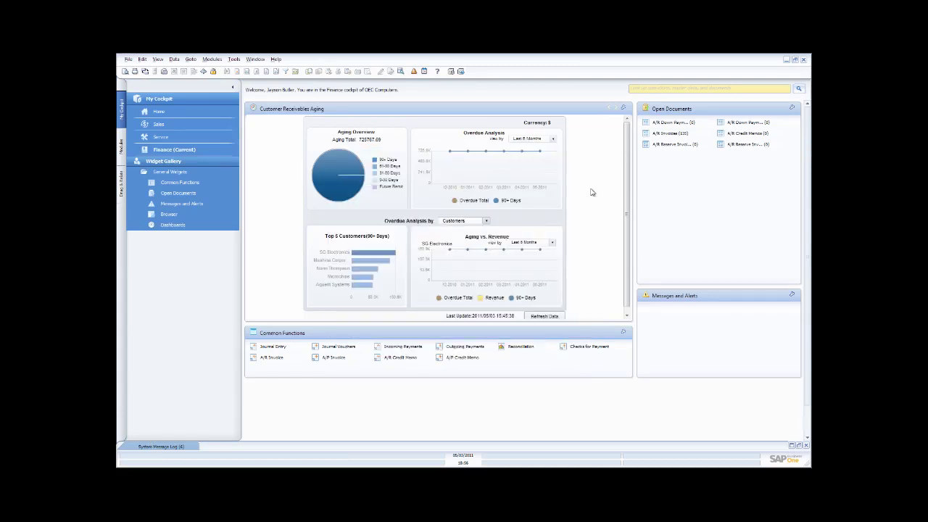